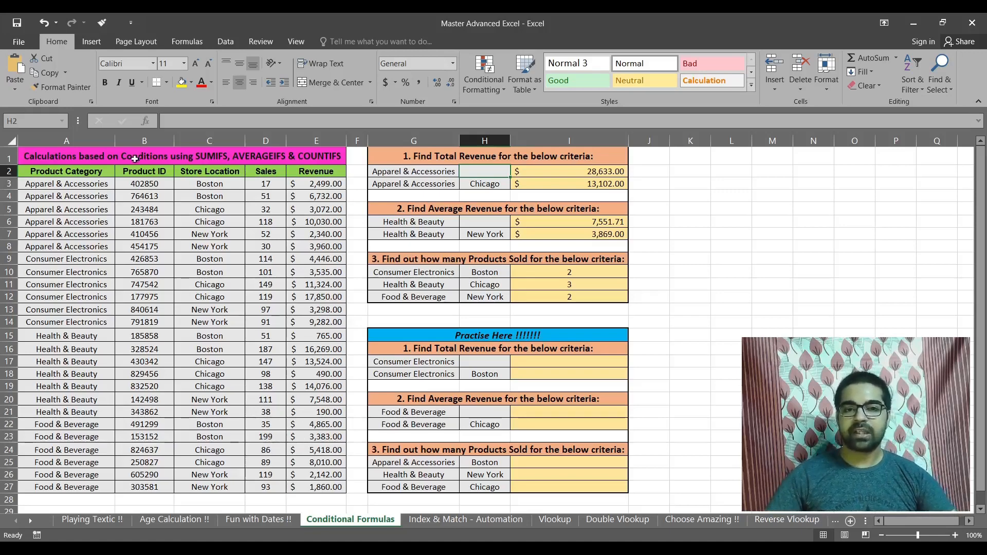
# Examine the source data in A1:E27 and the existing total revenue formula for Apparel & Accessories in I2
pyautogui.moveTo(134, 158); pyautogui.dragTo(173, 486)
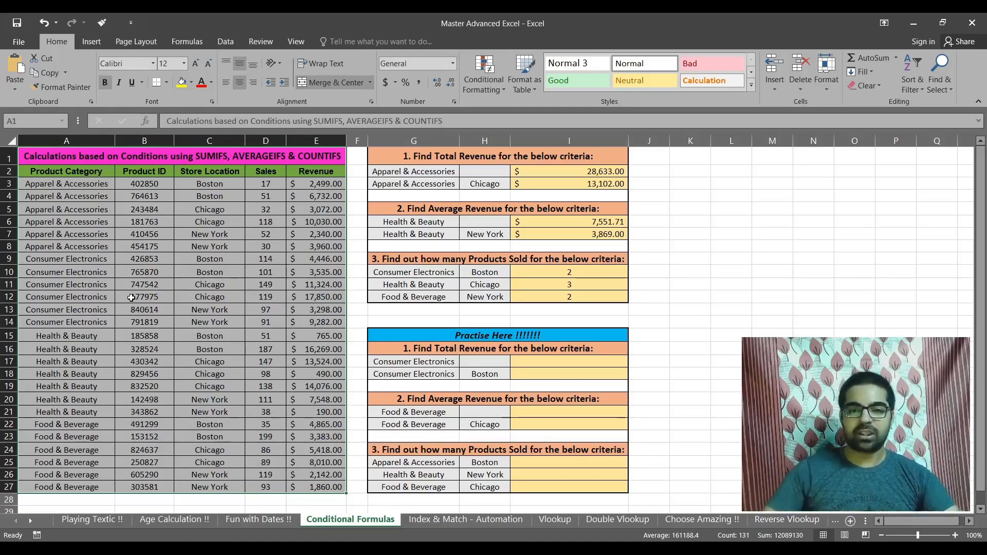
pyautogui.click(565, 173)
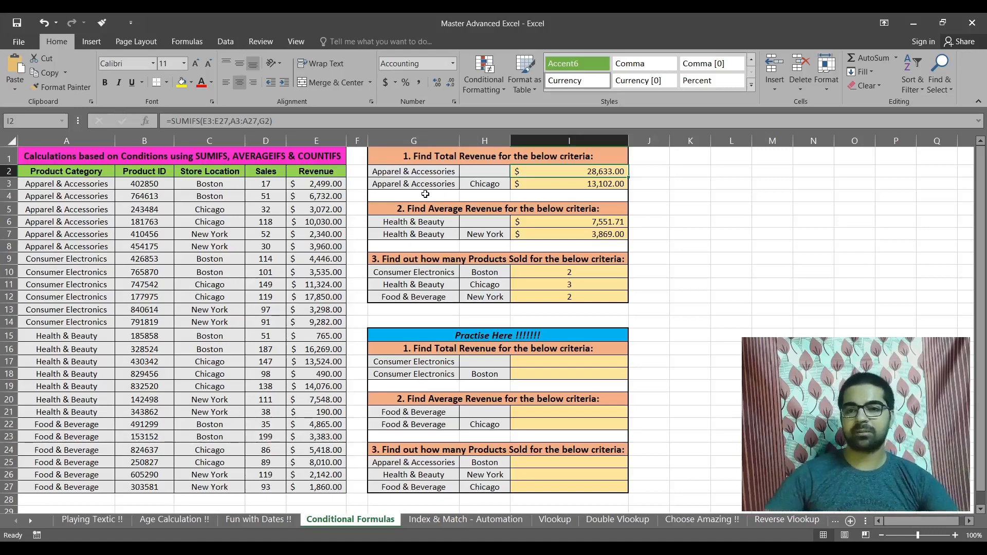
pyautogui.press('Up')
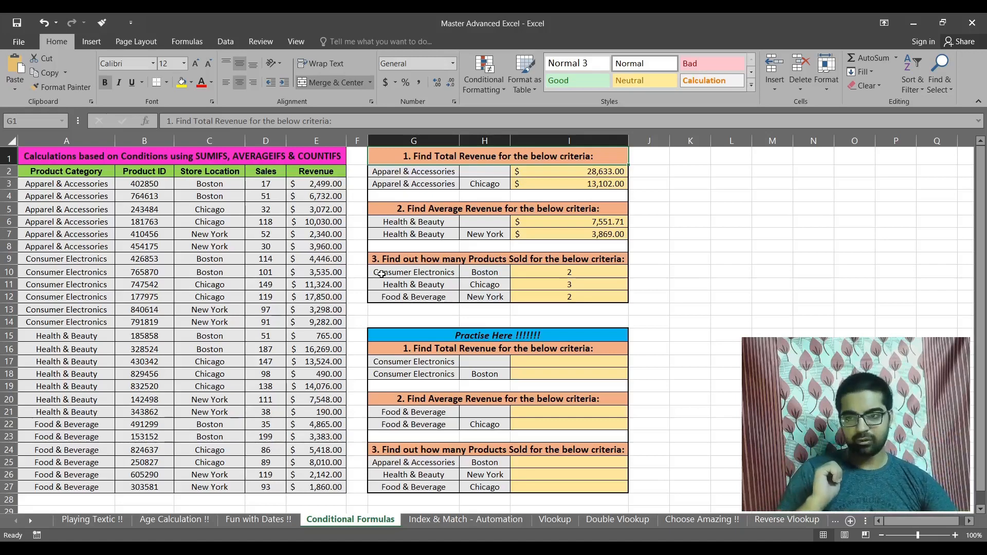
pyautogui.press('Down')
pyautogui.press('Right')
pyautogui.press('Right')
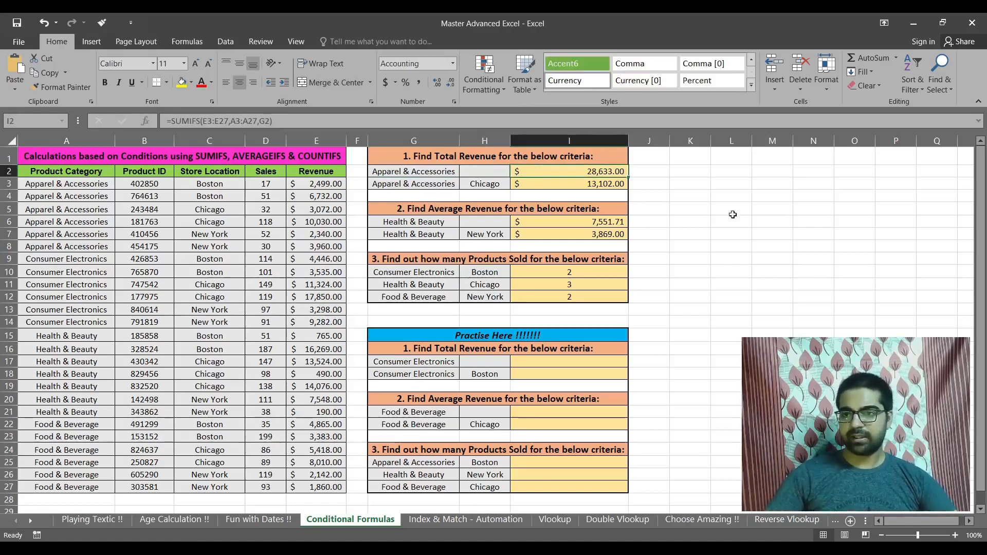
# Widen column J slightly beside the solved criteria and select the practice block G15:I27
pyautogui.click(651, 173)
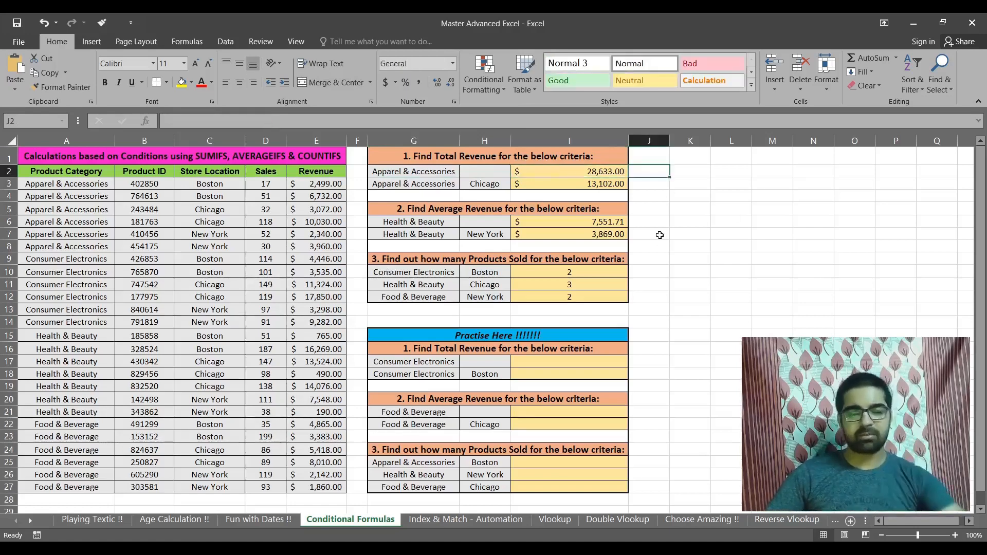
pyautogui.moveTo(669, 142); pyautogui.dragTo(693, 142)
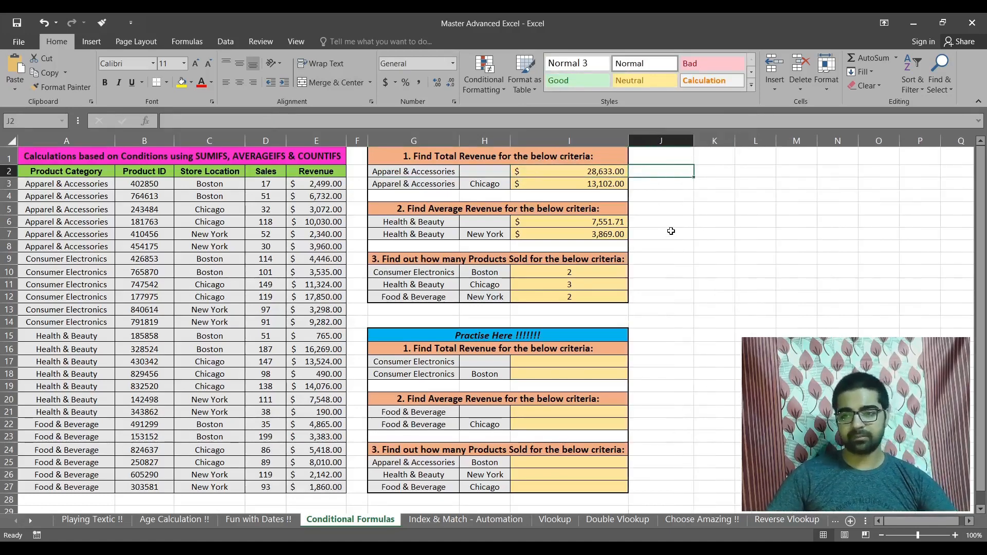
pyautogui.click(485, 335)
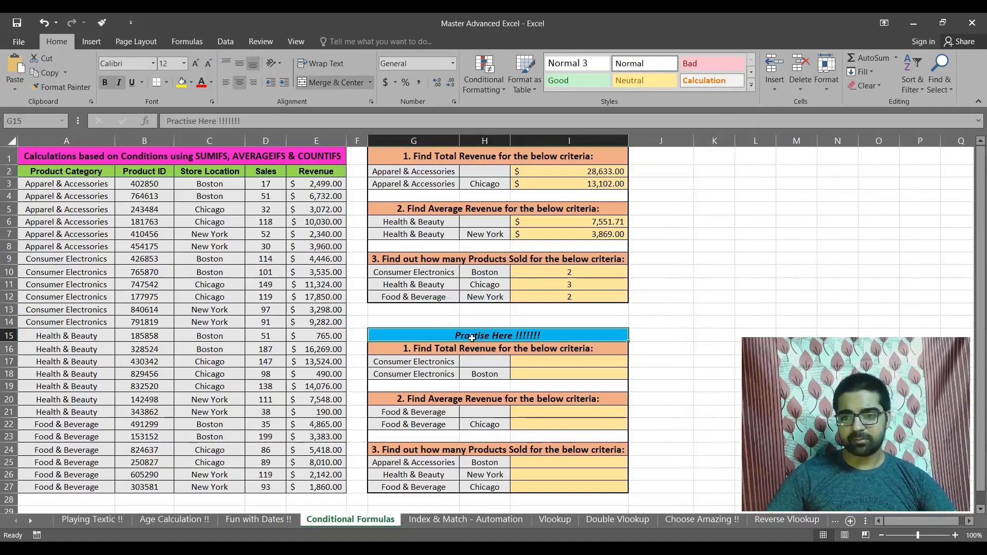
pyautogui.moveTo(479, 335); pyautogui.dragTo(481, 486)
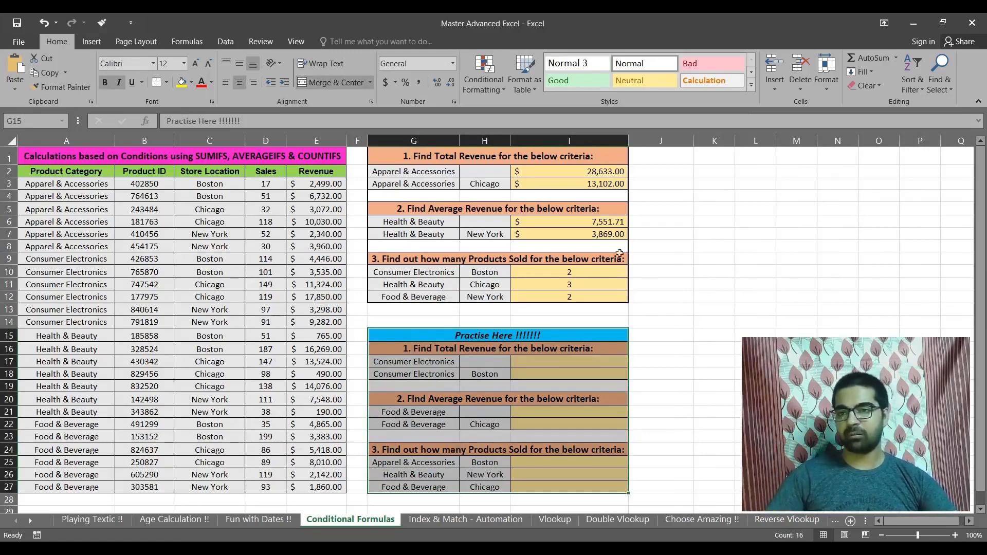
# Start a SUMIFS formula in J2 with the Revenue values E3:E27 as the sum range
pyautogui.click(656, 175)
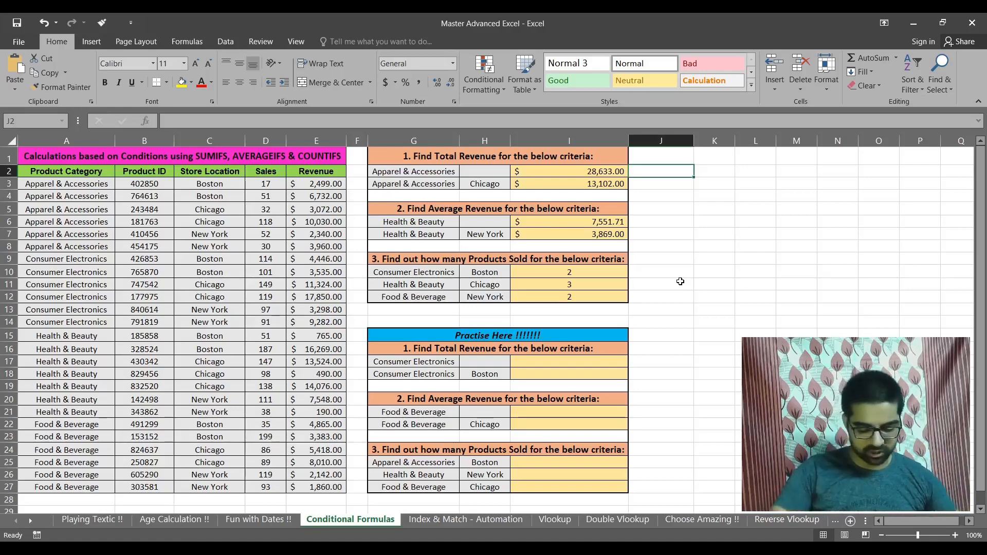
pyautogui.write('=su')
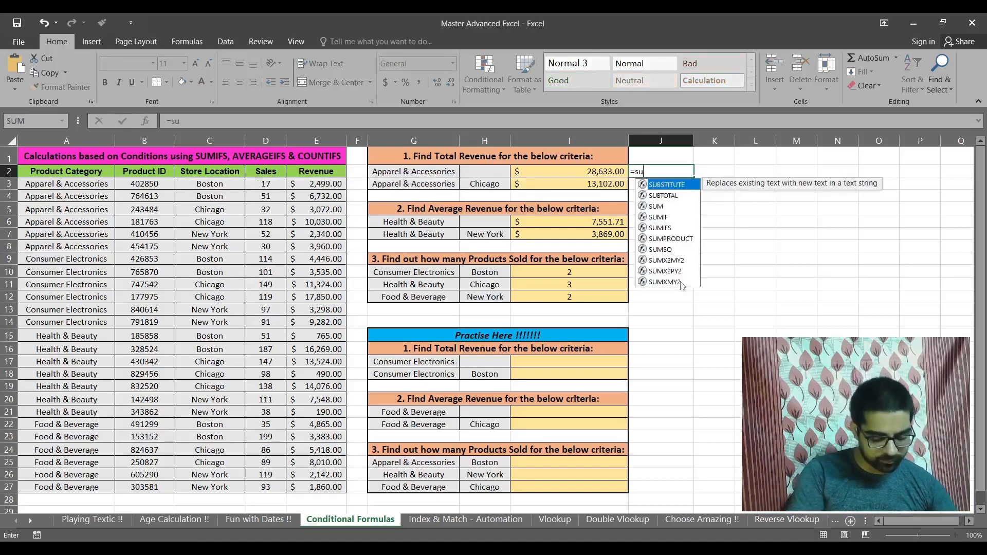
pyautogui.write('mi')
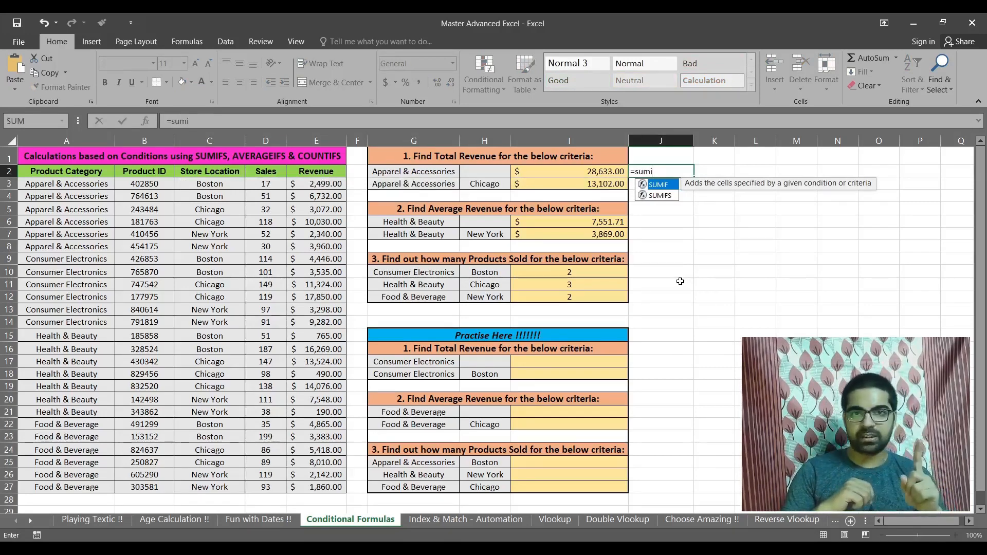
pyautogui.press('Down')
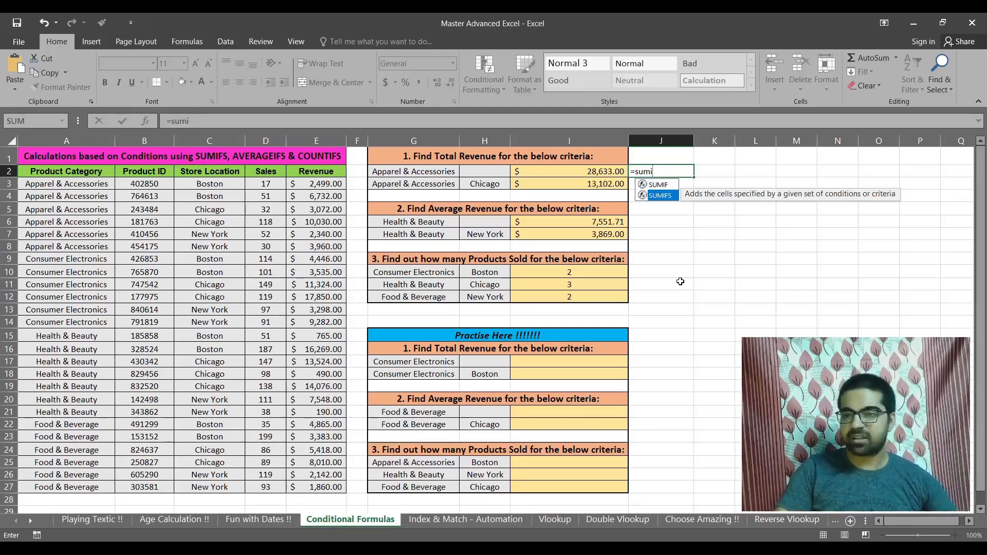
pyautogui.press('Tab')
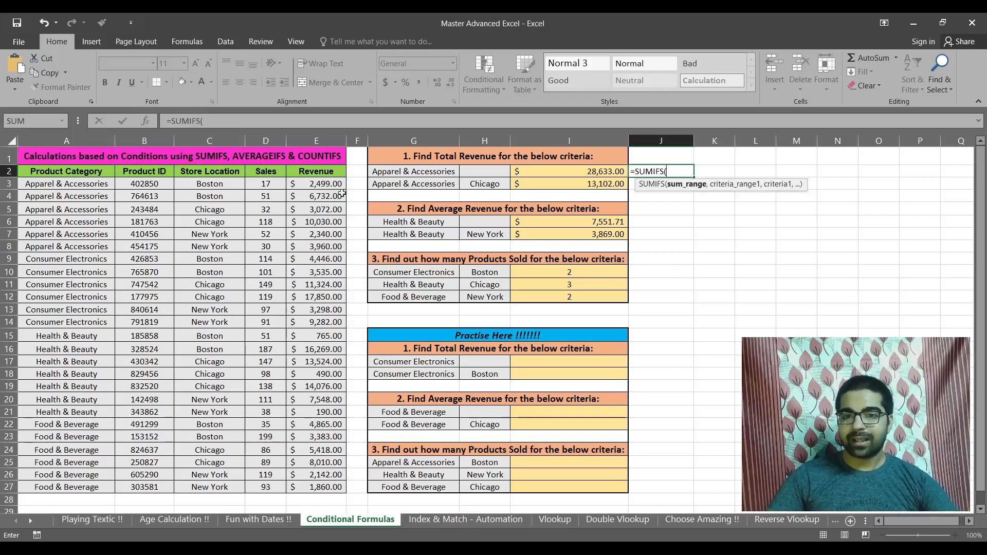
pyautogui.click(317, 184)
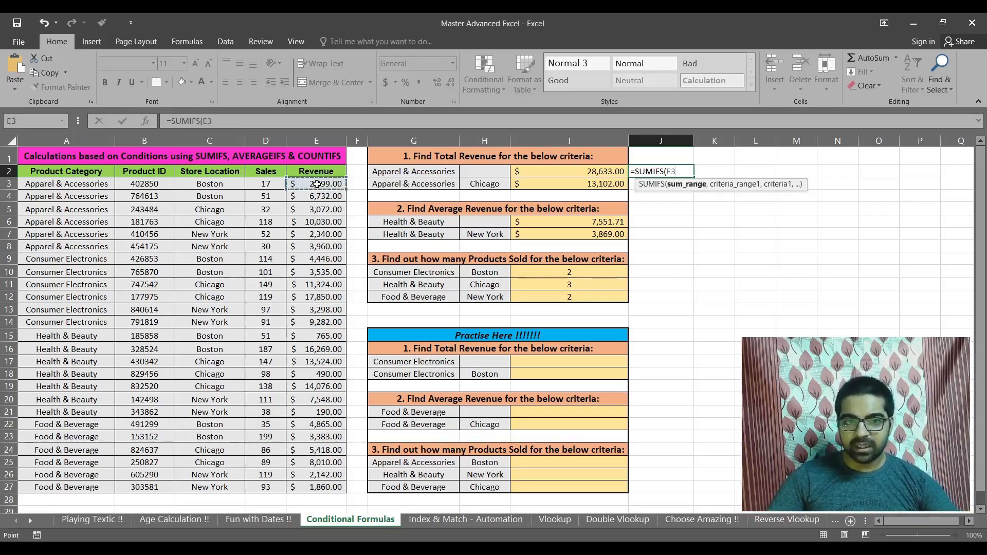
pyautogui.moveTo(317, 184); pyautogui.dragTo(309, 463)
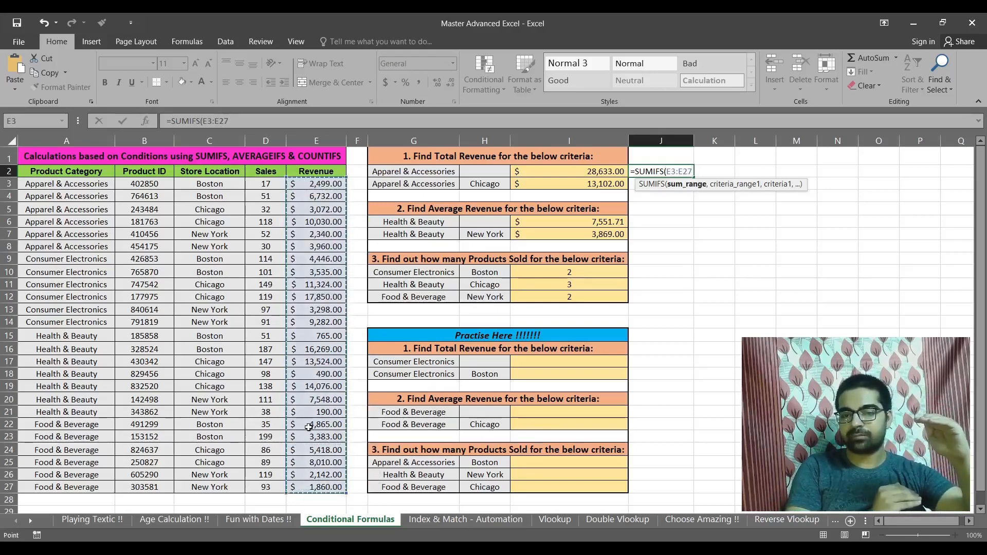
pyautogui.write(',')
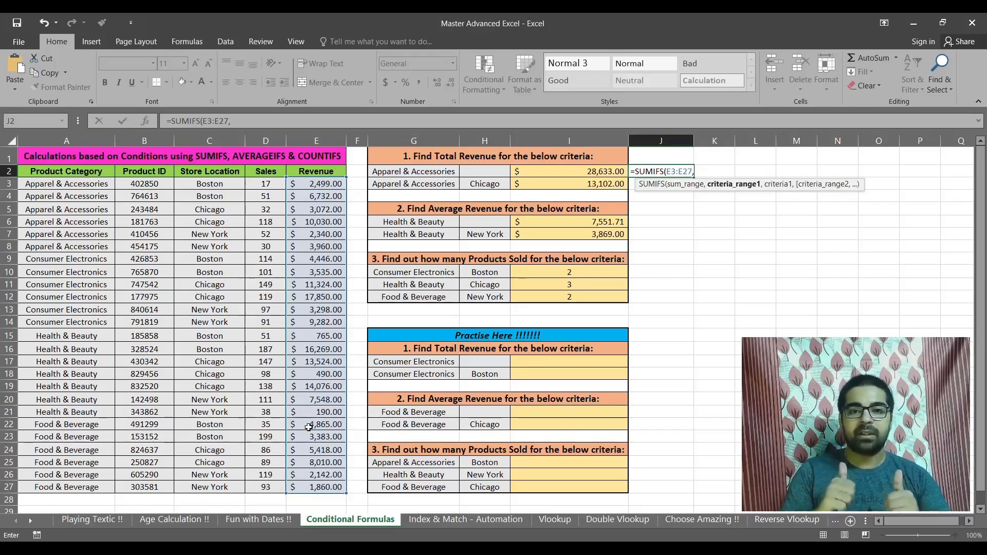
# Complete the J2 formula with Product Category A3:A27 as the criteria range and G2 as the criterion: =SUMIFS(E3:E27,A3:A27,G2)
pyautogui.click(65, 185)
pyautogui.moveTo(64, 185); pyautogui.dragTo(59, 489)
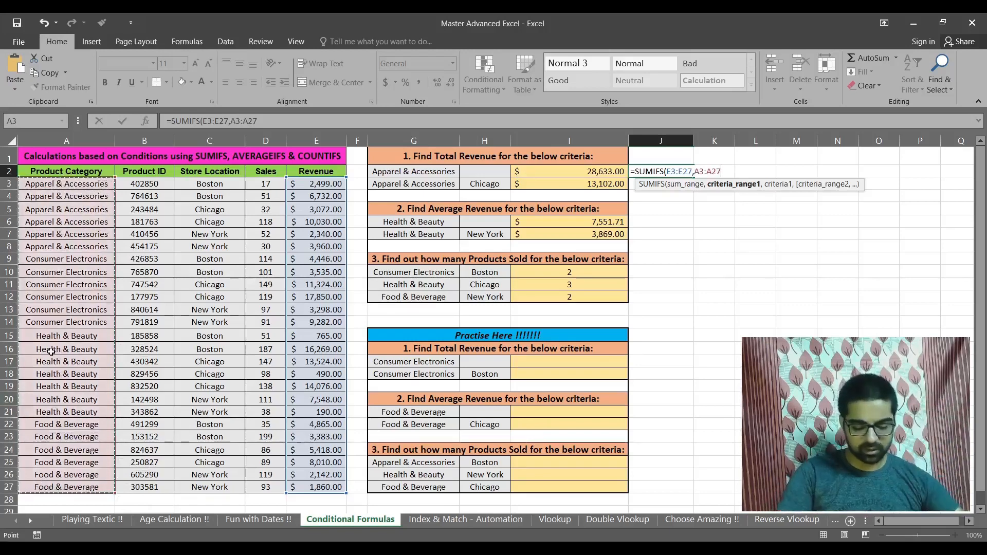
pyautogui.write(',')
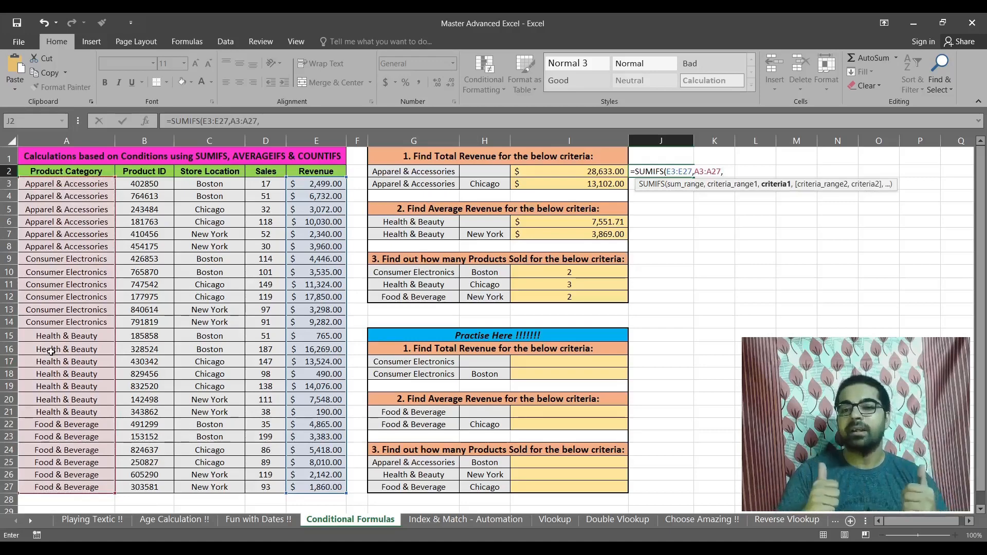
pyautogui.click(411, 171)
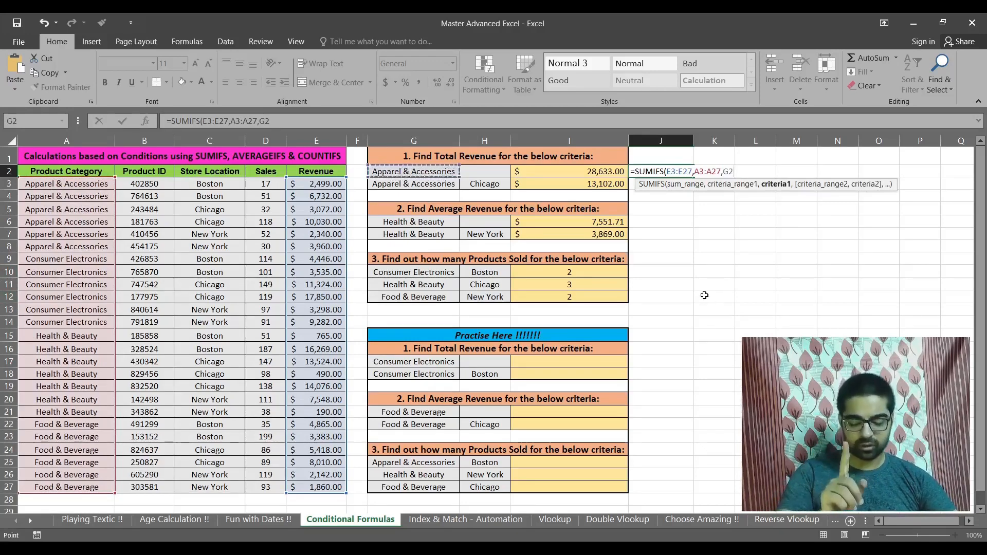
pyautogui.write(')')
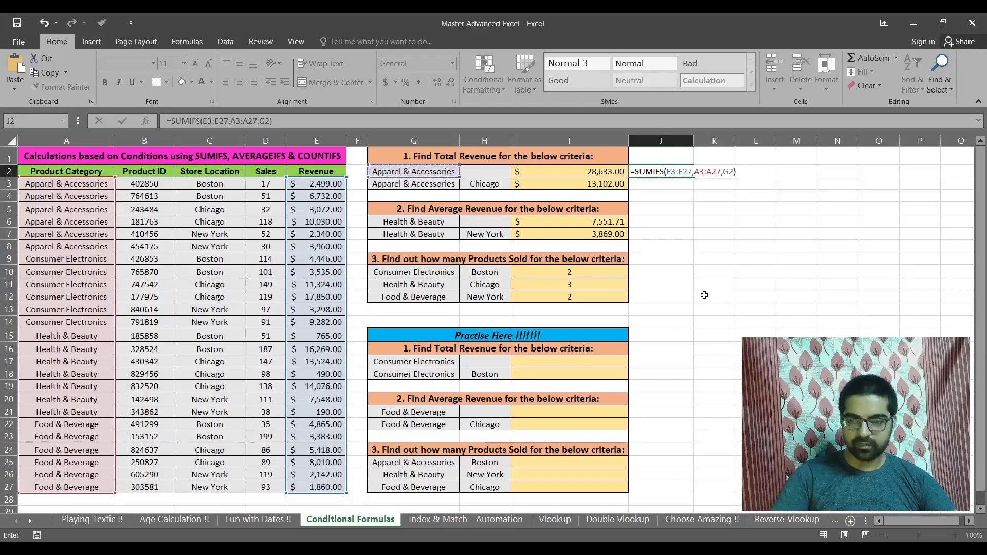
pyautogui.press('Return')
pyautogui.press('Up')
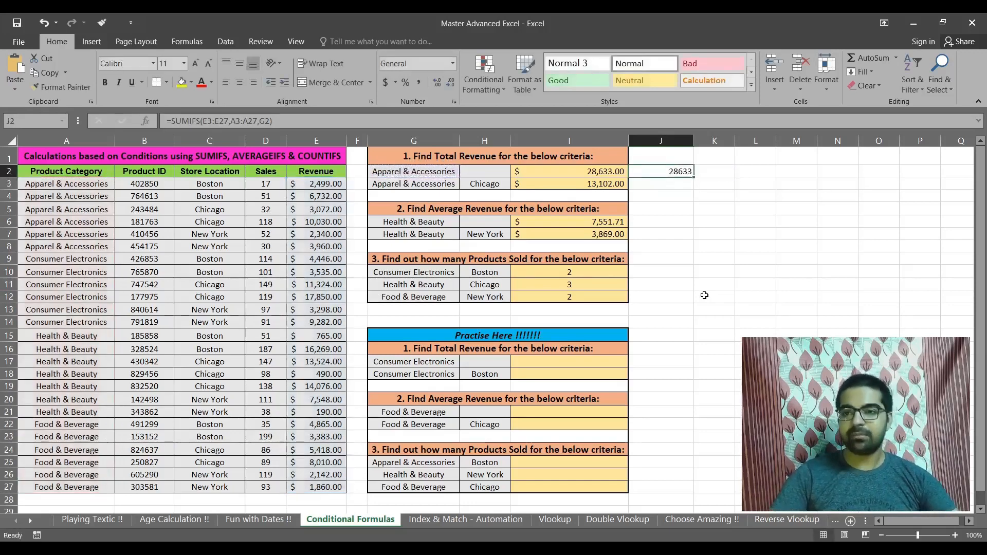
# Compare the formula result in J2 with I2 and check which number format I2 uses
pyautogui.click(592, 175)
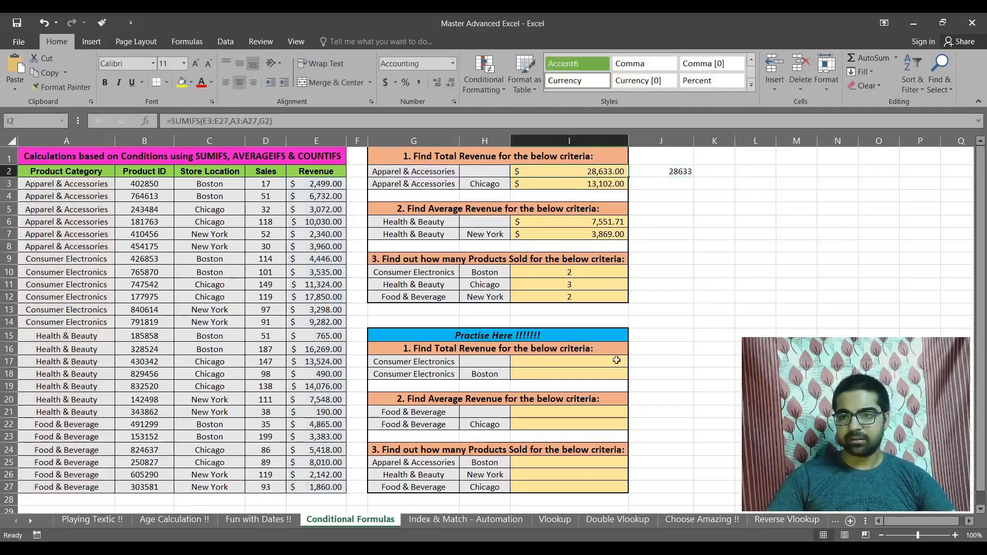
pyautogui.click(670, 172)
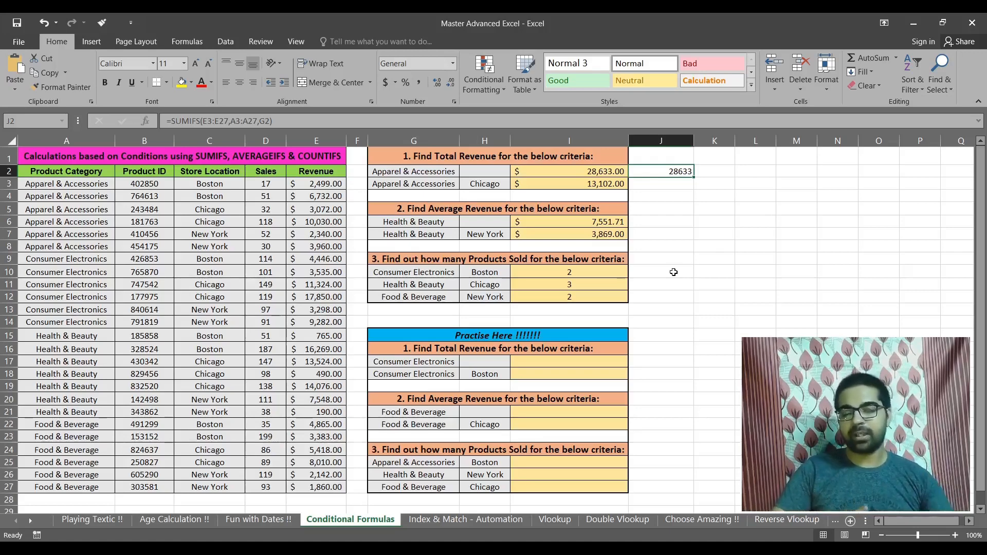
pyautogui.click(549, 173)
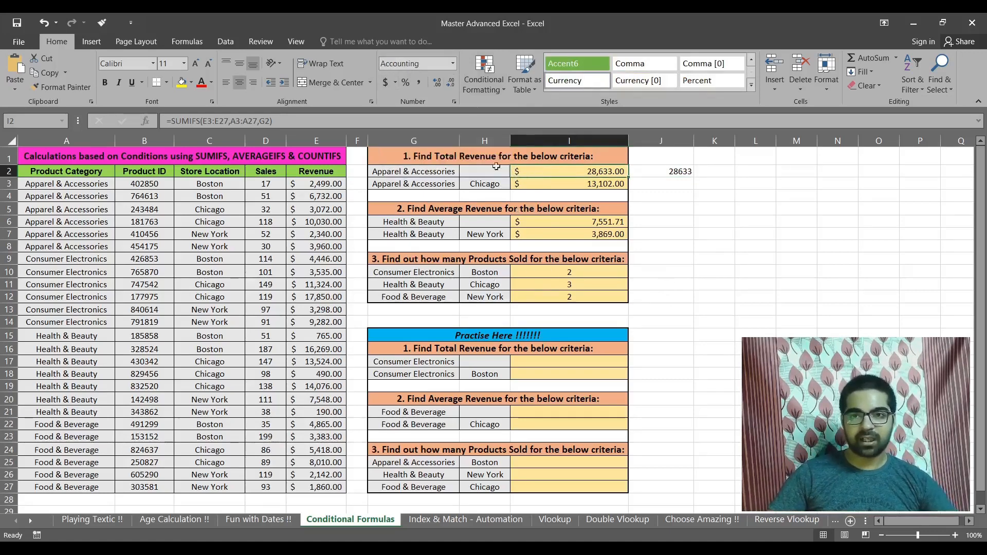
pyautogui.click(453, 63)
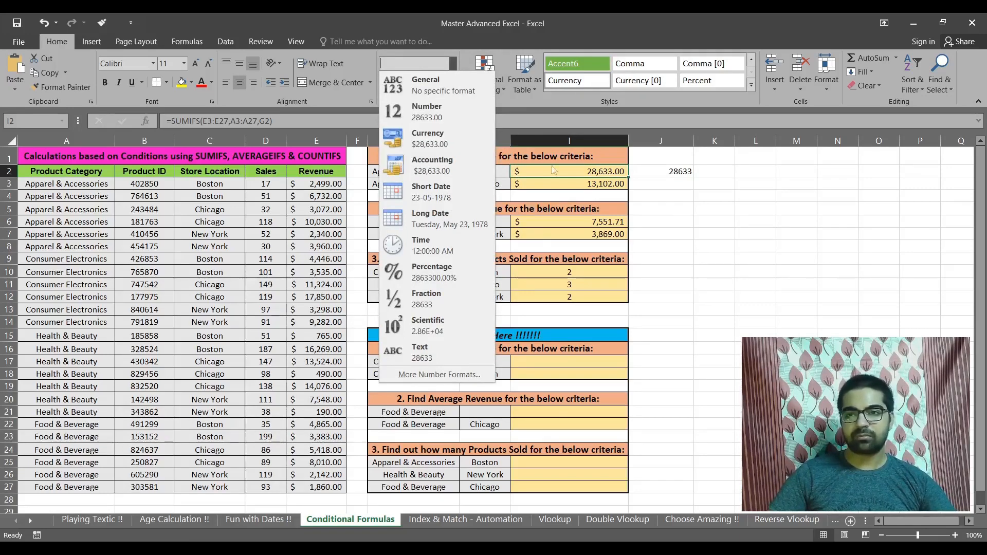
pyautogui.click(609, 200)
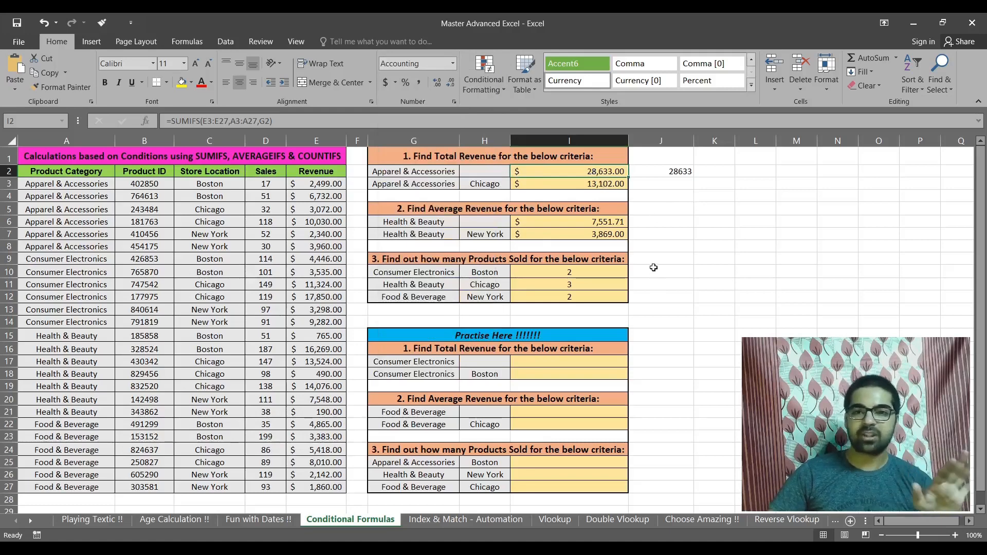
pyautogui.click(658, 172)
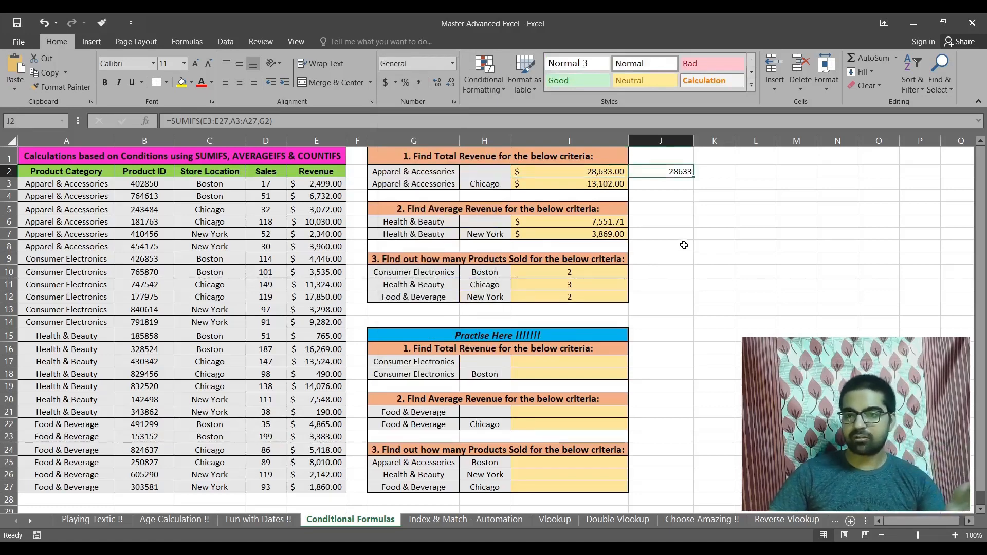
pyautogui.click(573, 171)
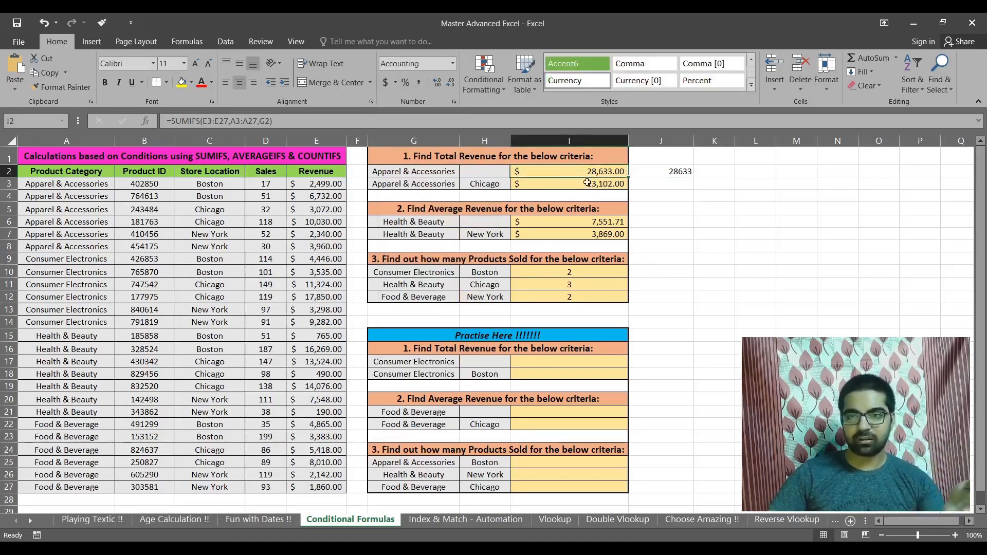
# Apply the Accounting number format to the SUMIFS result in J2
pyautogui.click(681, 171)
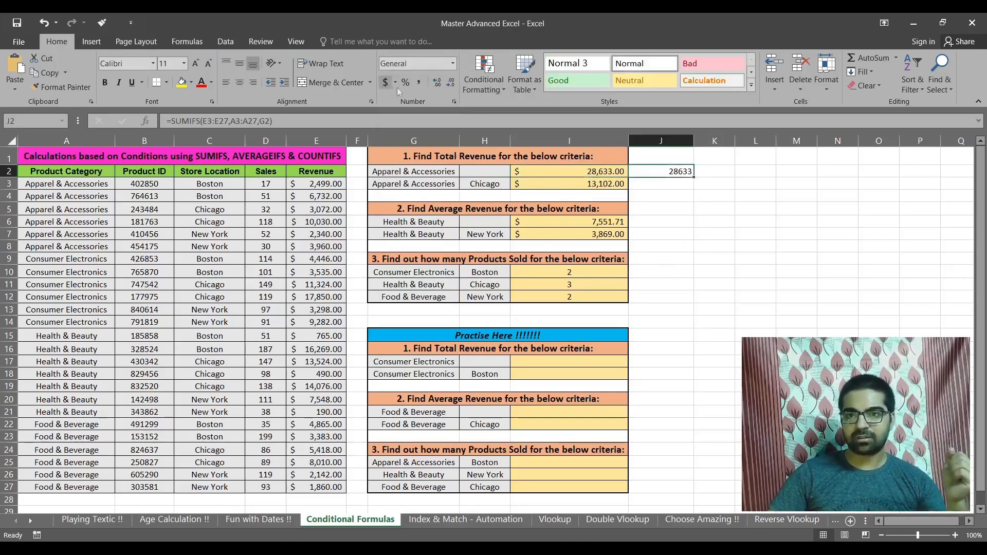
pyautogui.click(454, 65)
pyautogui.click(434, 164)
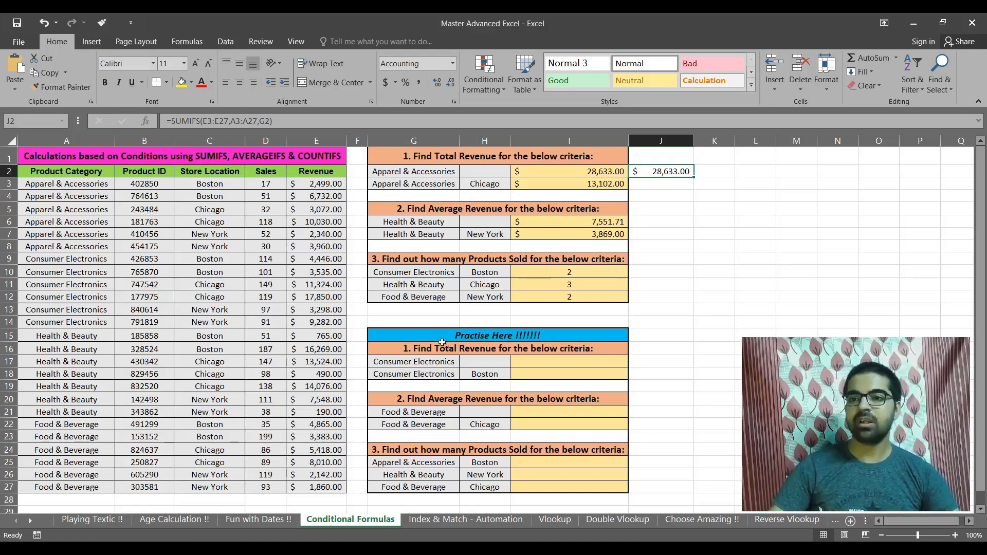
# Cross-check the J2 total against the sum of the Apparel & Accessories revenue cells E3:E8
pyautogui.click(657, 188)
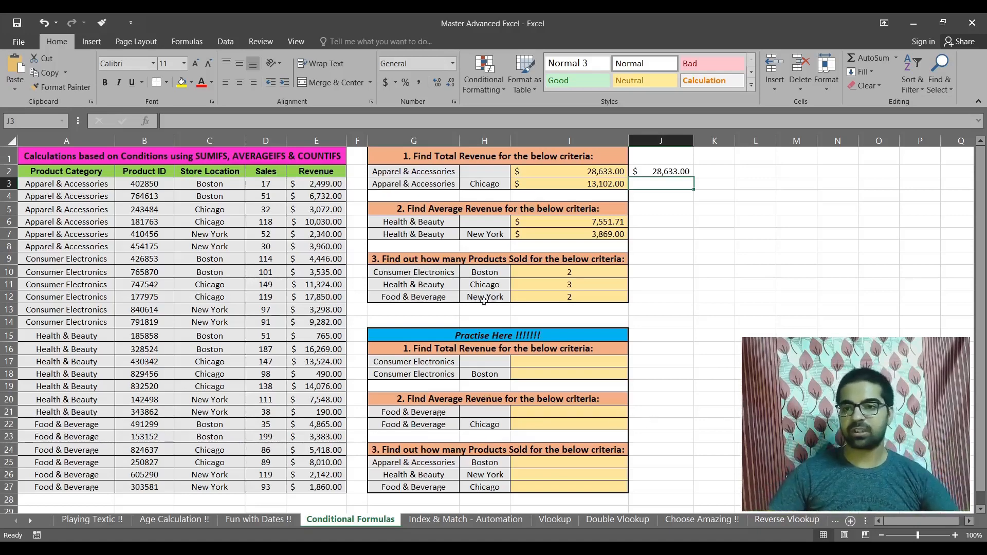
pyautogui.click(681, 171)
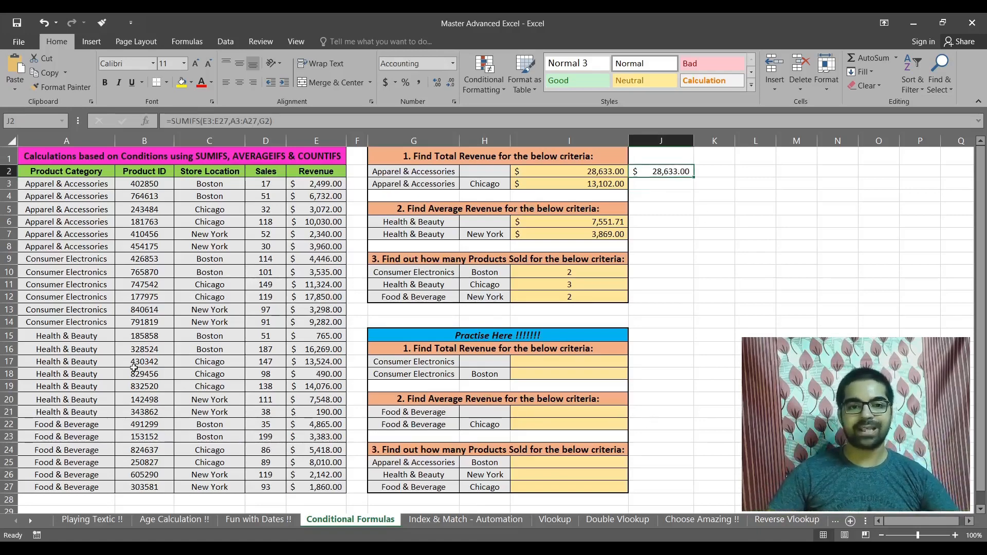
pyautogui.moveTo(62, 185); pyautogui.dragTo(70, 246)
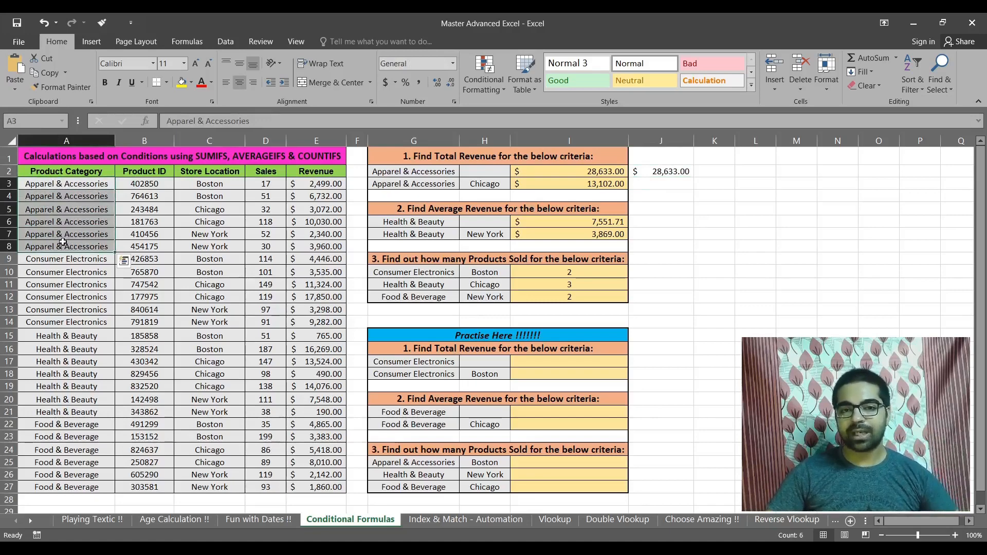
pyautogui.hotkey('shift', 'space')
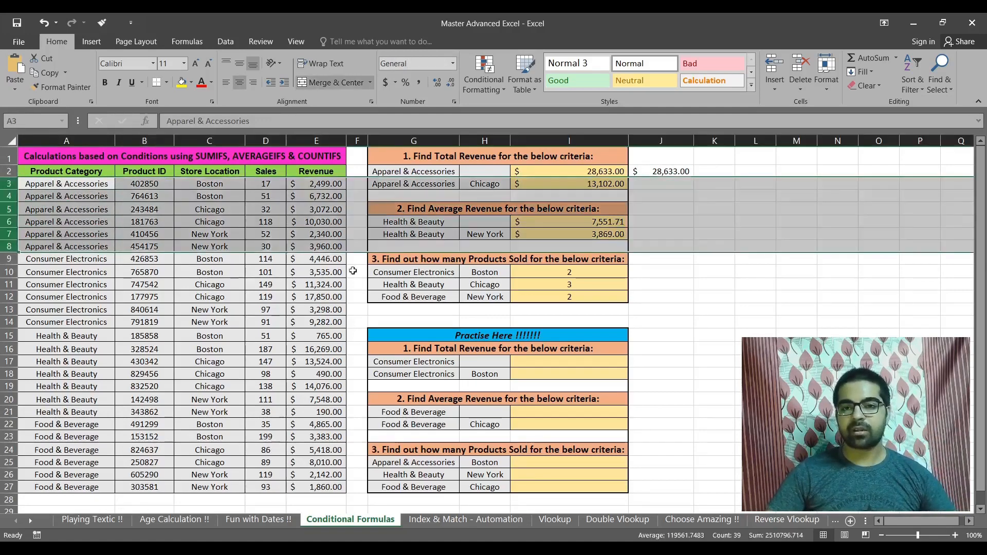
pyautogui.moveTo(304, 184); pyautogui.dragTo(303, 245)
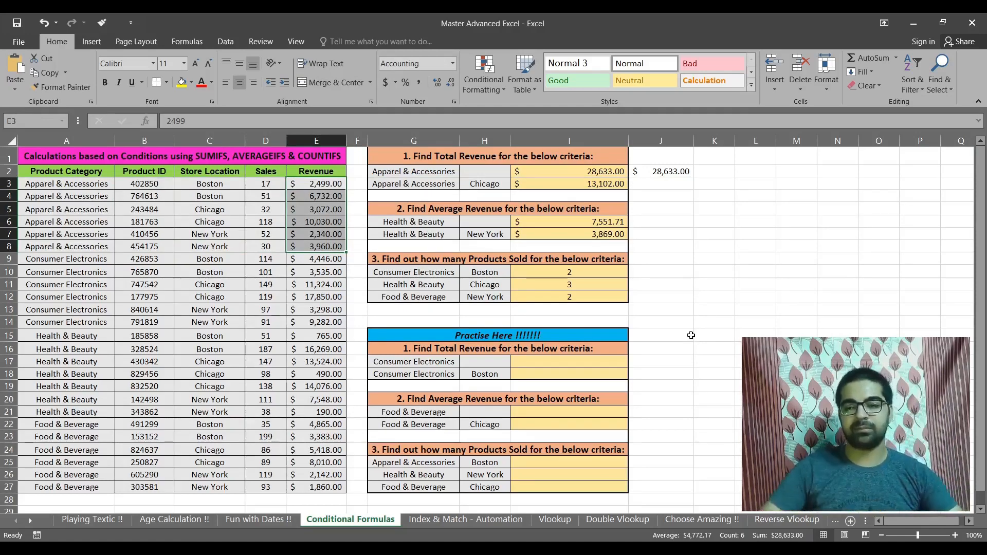
# Start a SUMIFS formula in J3 with the Revenue cells E3:E27 as the sum range
pyautogui.click(671, 184)
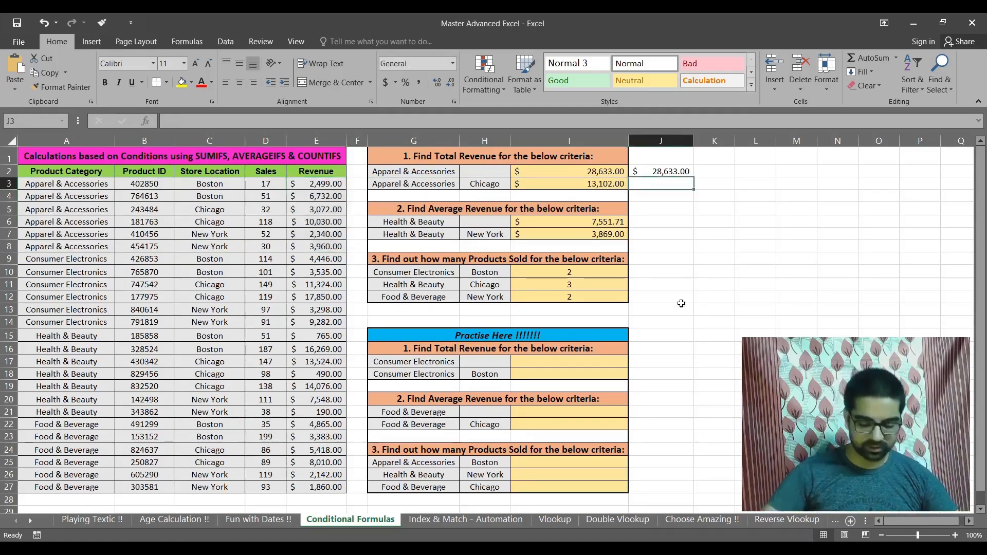
pyautogui.write('=sumi')
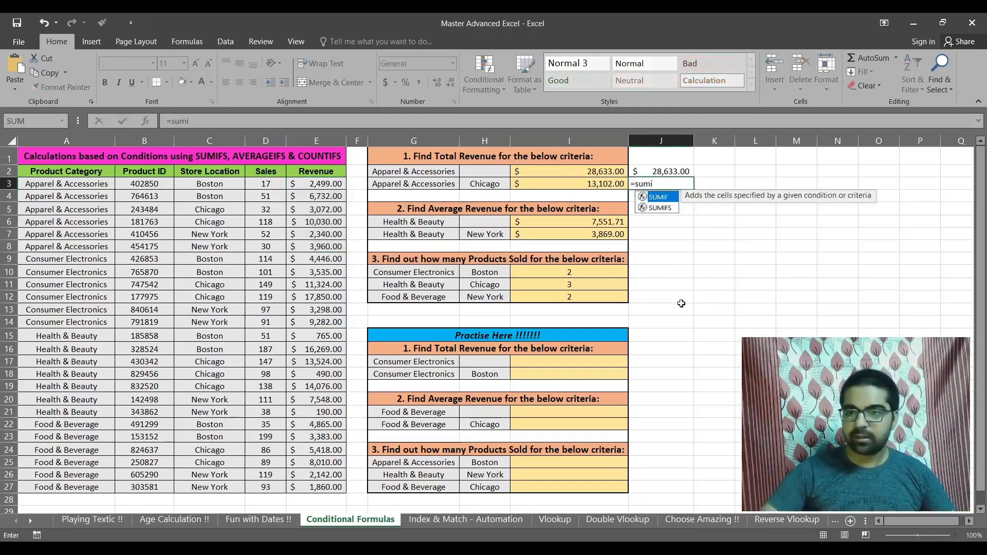
pyautogui.press('Tab')
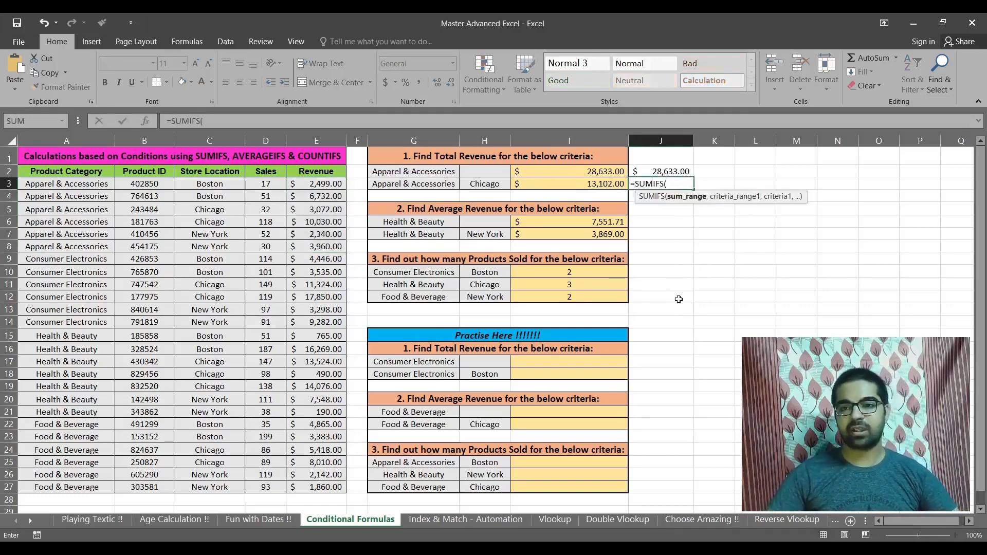
pyautogui.moveTo(316, 185); pyautogui.dragTo(327, 488)
pyautogui.write(',')
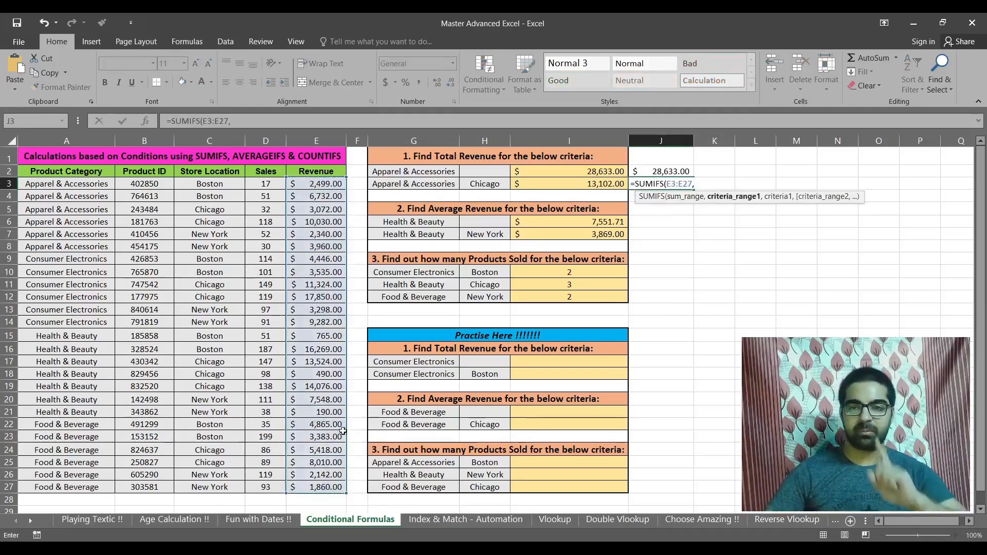
# Add Product Category A3:A27 as the first criteria range and G3 as its criterion in the J3 formula
pyautogui.moveTo(67, 185); pyautogui.dragTo(66, 489)
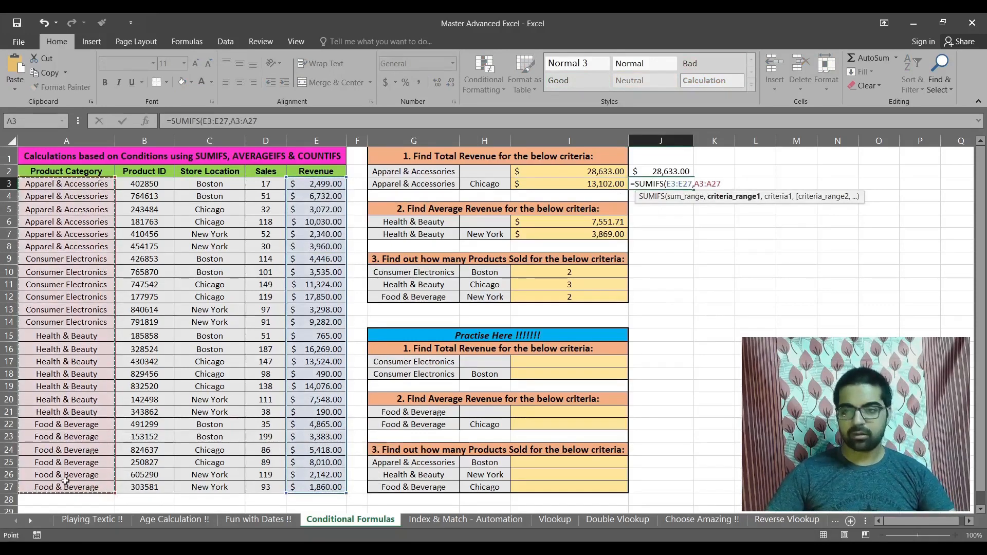
pyautogui.write(',')
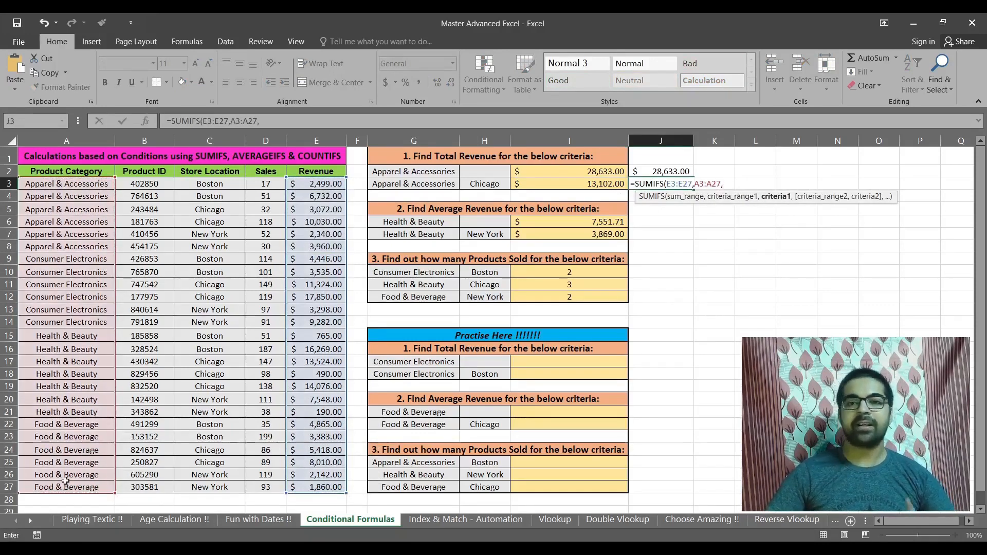
pyautogui.click(398, 183)
pyautogui.write(',')
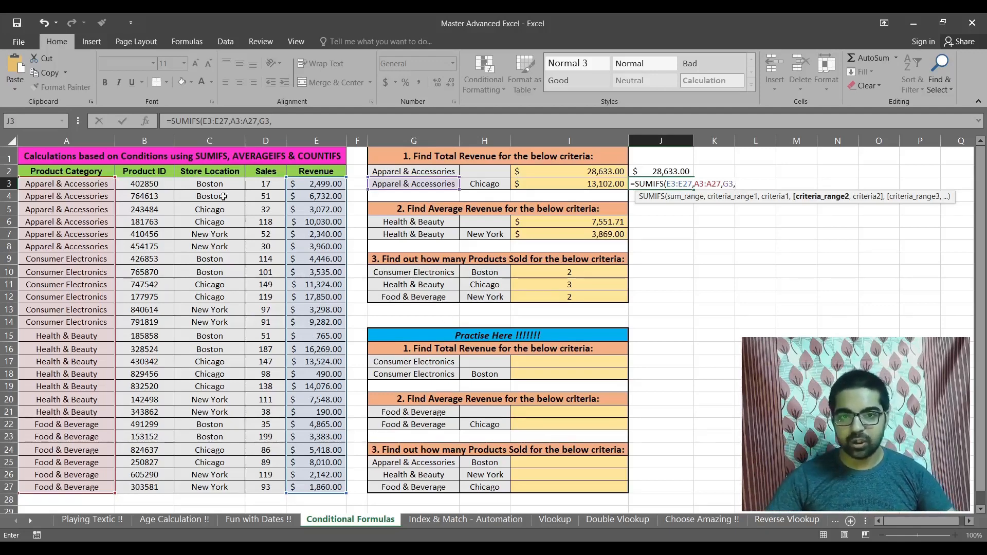
# Complete the J3 formula with Store Location C3:C27 and criterion H3: =SUMIFS(E3:E27,A3:A27,G3,C3:C27,H3)
pyautogui.moveTo(208, 184); pyautogui.dragTo(219, 484)
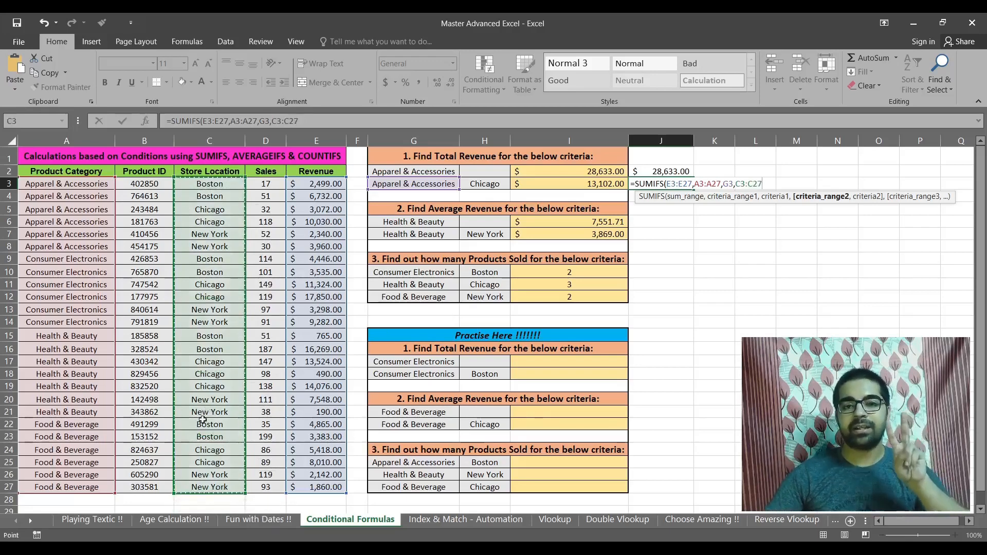
pyautogui.write(',')
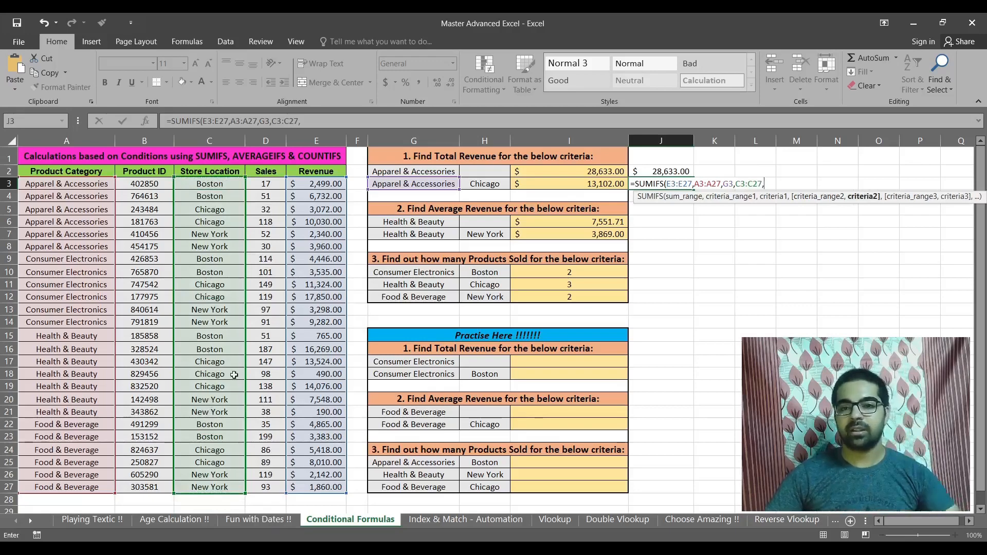
pyautogui.click(493, 186)
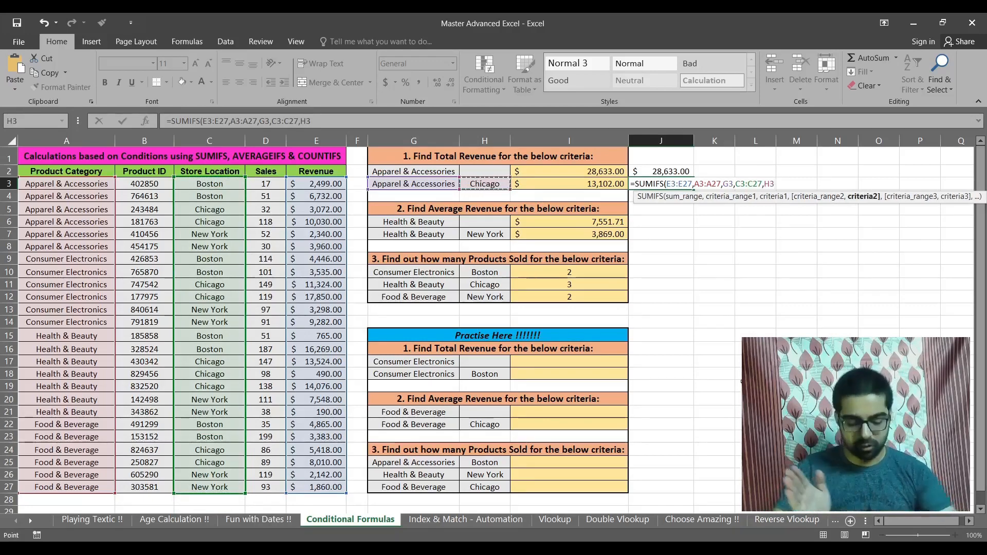
pyautogui.write(',')
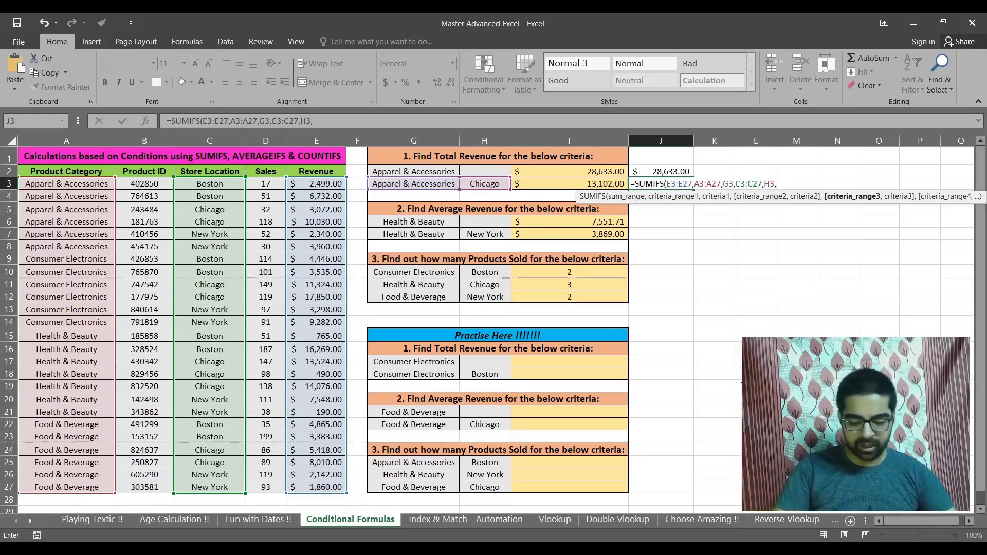
pyautogui.press('BackSpace')
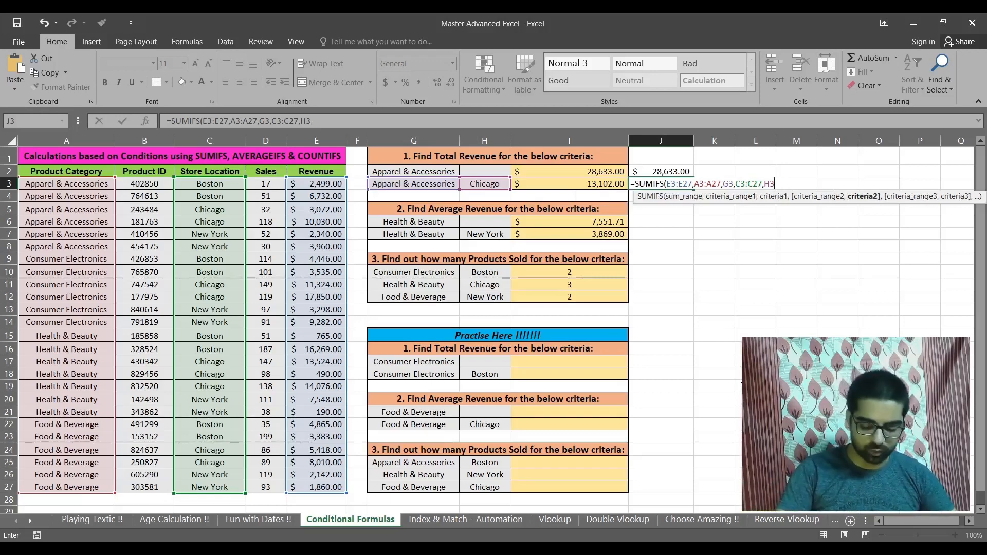
pyautogui.press('Return')
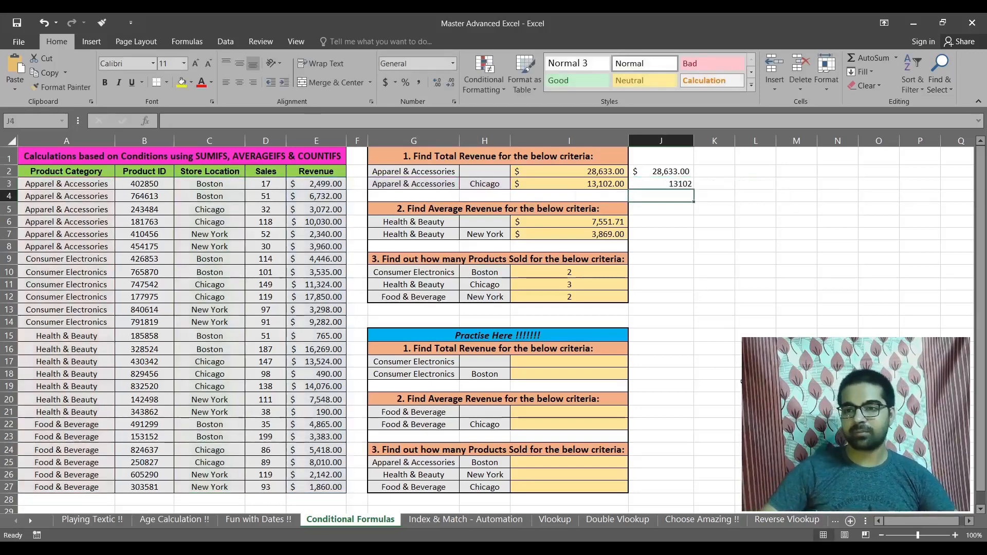
pyautogui.press('Up')
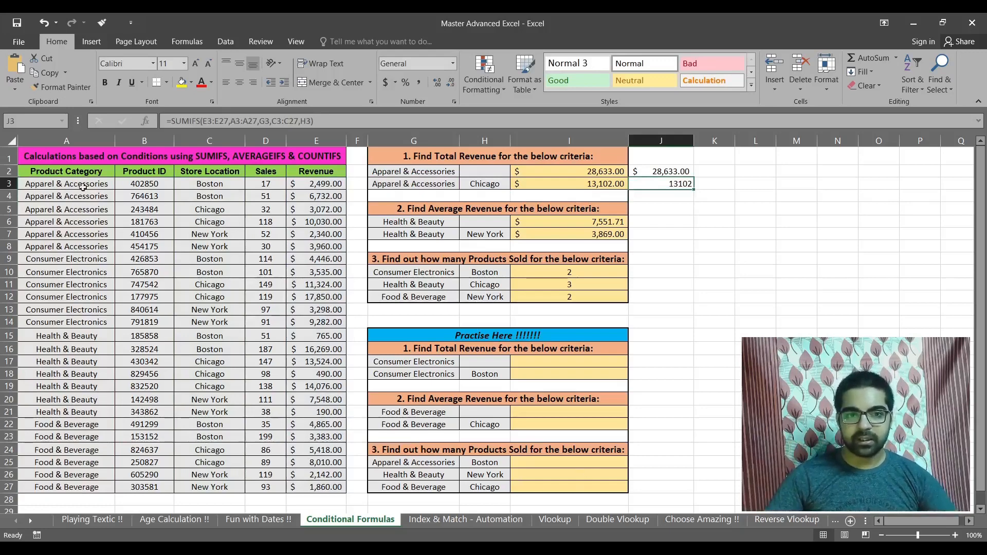
# Cross-check the J3 total against the sum of the Chicago Apparel & Accessories revenue cells E5:E6
pyautogui.moveTo(82, 187); pyautogui.dragTo(75, 246)
pyautogui.hotkey('shift', 'space')
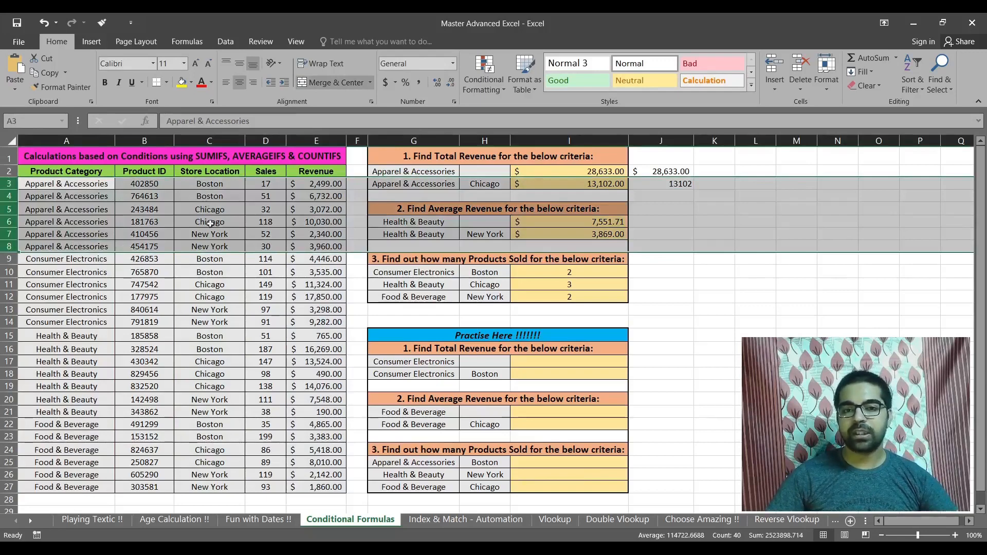
pyautogui.moveTo(317, 209); pyautogui.dragTo(316, 221)
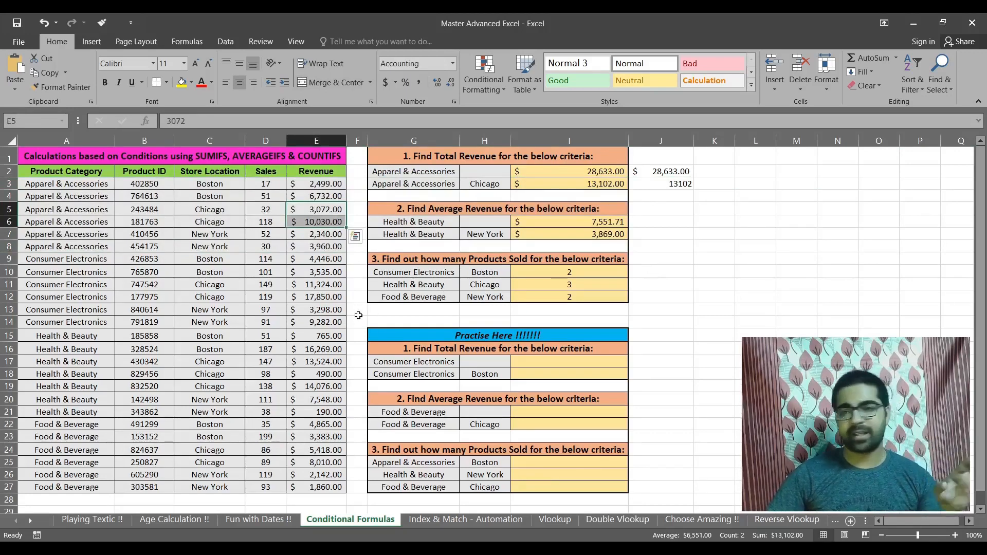
# Start an AVERAGEIFS formula in J6 for the average Health & Beauty revenue
pyautogui.click(672, 219)
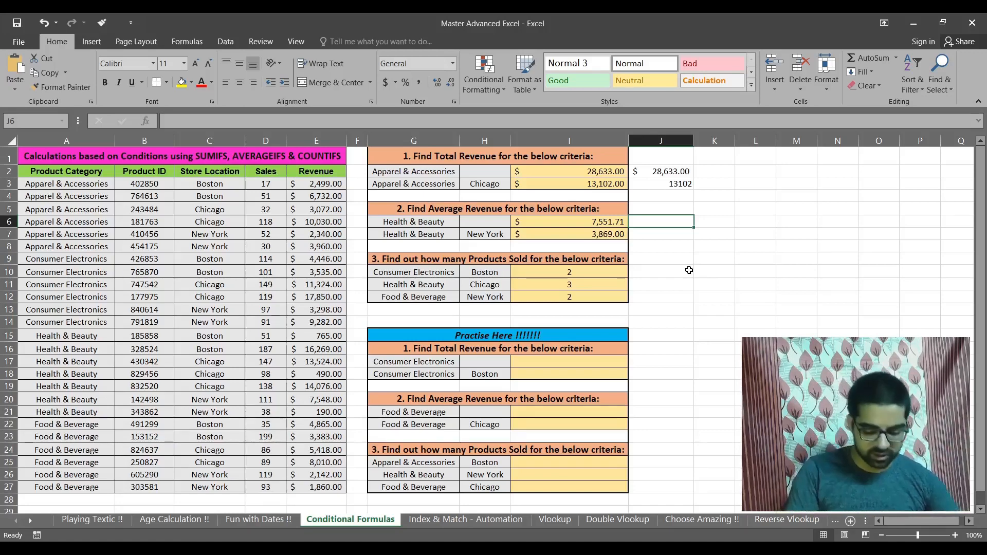
pyautogui.write('=aver')
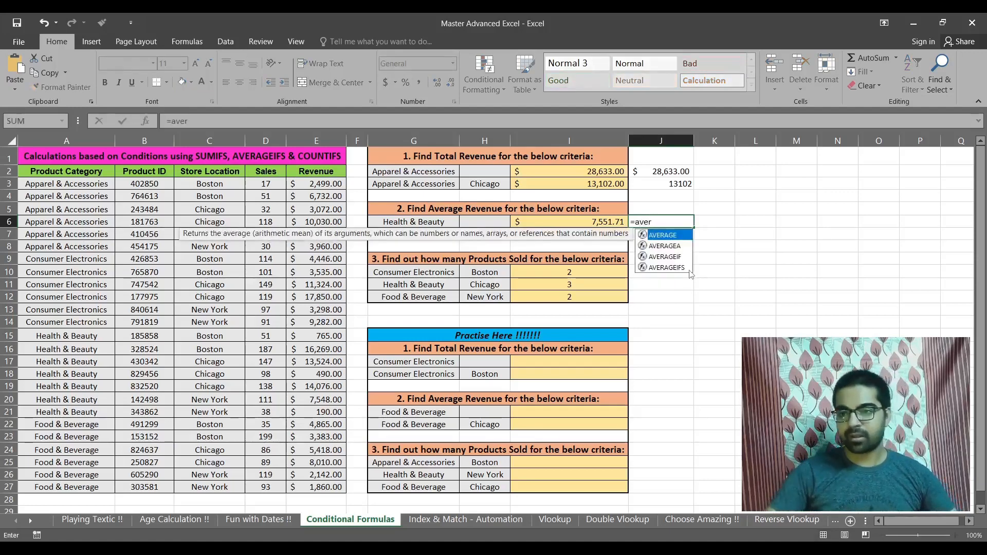
pyautogui.press('Down')
pyautogui.press('Down')
pyautogui.press('Down')
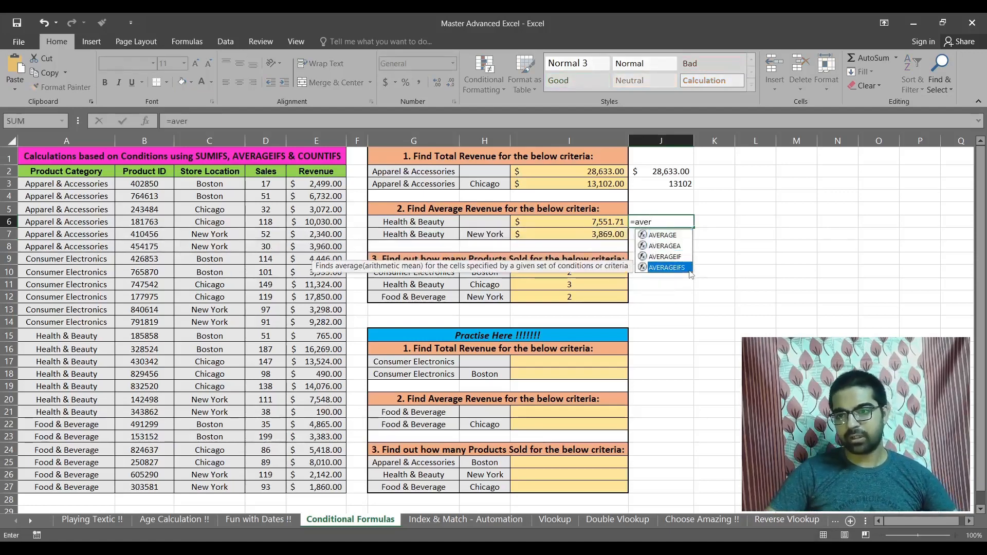
pyautogui.doubleClick(688, 268)
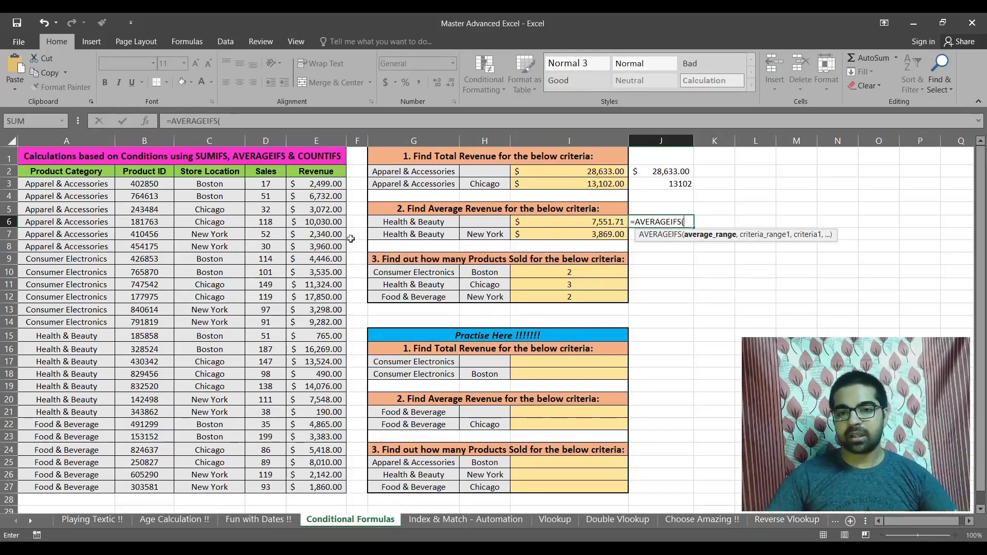
# Complete the J6 formula with Revenue, Product Category and the G6 criterion: =AVERAGEIFS(E3:E27,A3:A27,G6)
pyautogui.moveTo(316, 186); pyautogui.dragTo(323, 487)
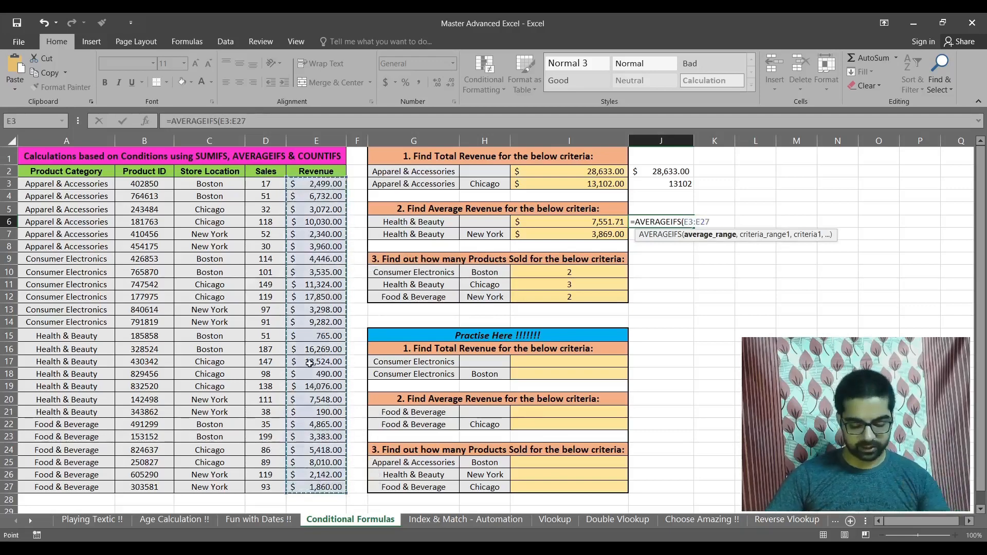
pyautogui.write(',')
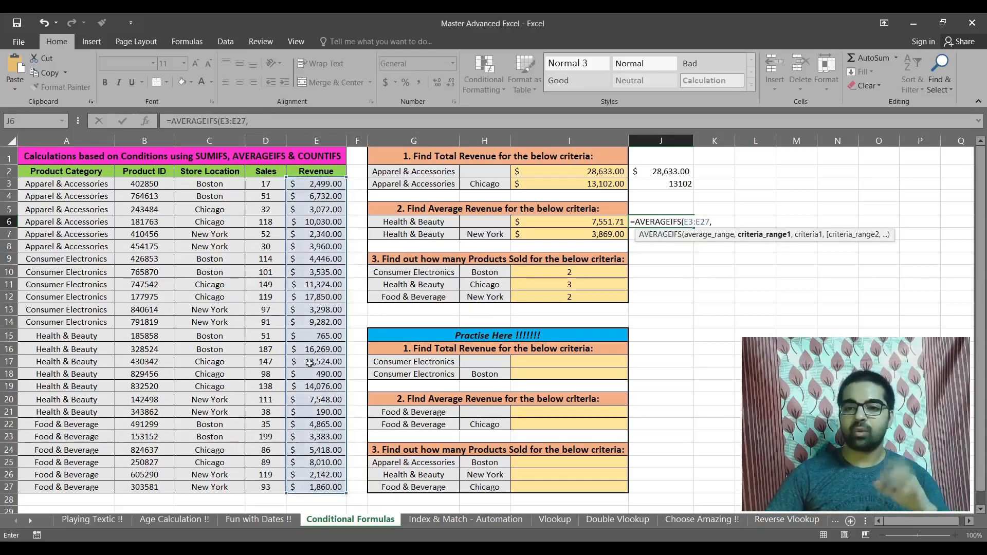
pyautogui.moveTo(77, 184); pyautogui.dragTo(99, 478)
pyautogui.write(',')
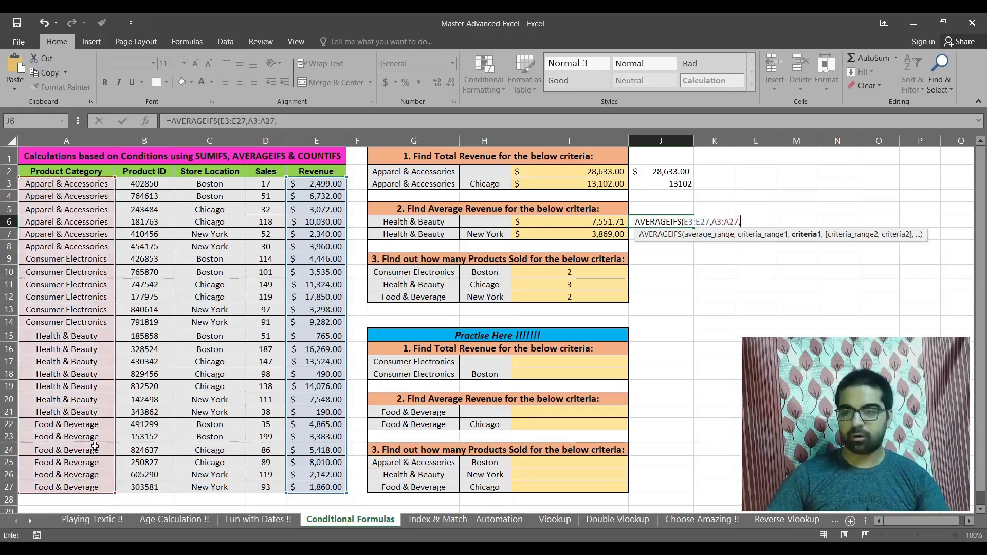
pyautogui.click(437, 222)
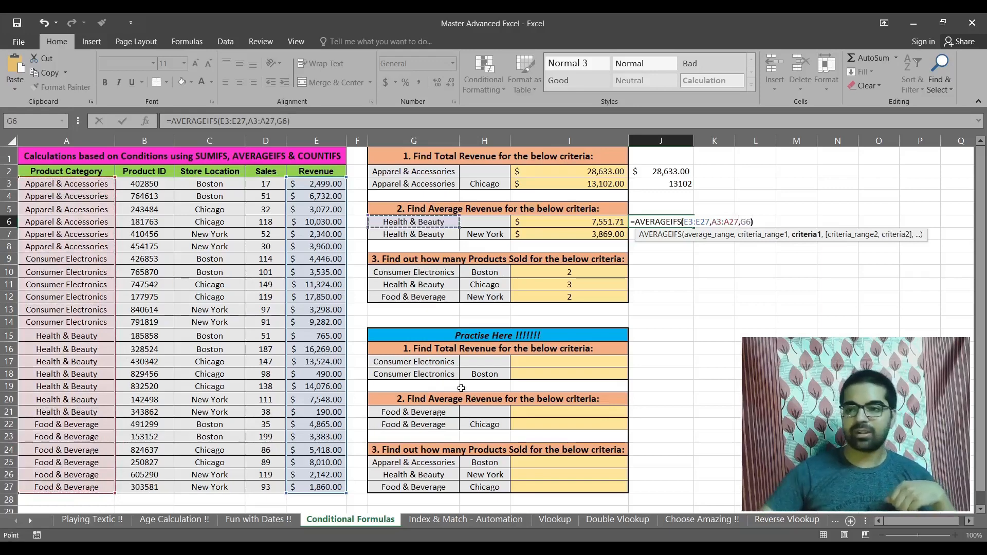
pyautogui.press('Return')
pyautogui.press('Up')
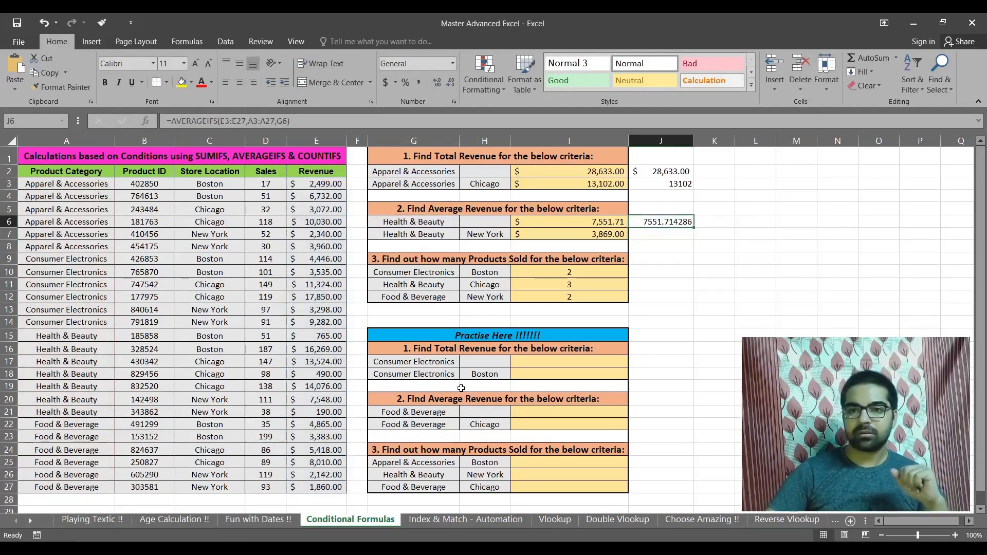
# Reduce the AVERAGEIFS result in J6 to two decimal places
pyautogui.click(451, 83)
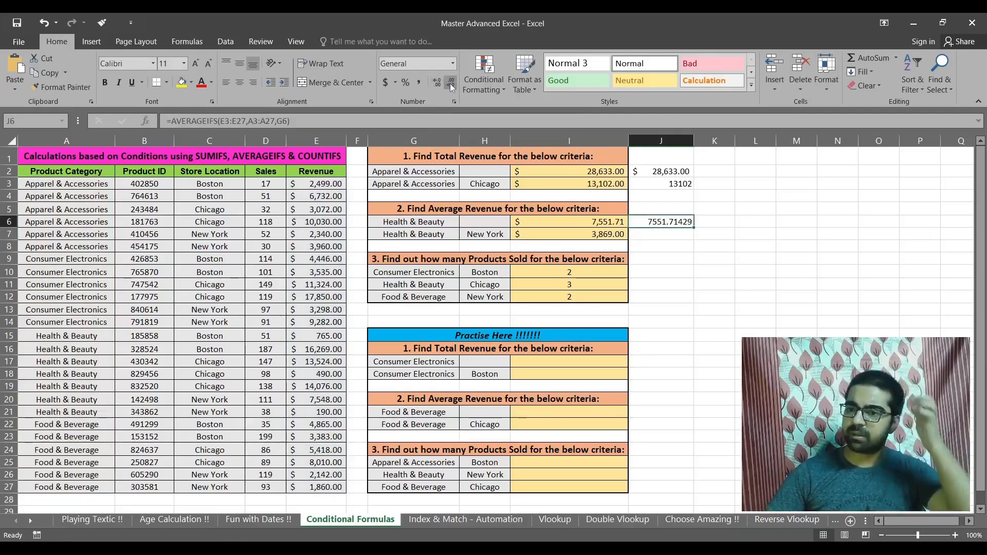
pyautogui.click(451, 83)
pyautogui.click(451, 83)
pyautogui.click(451, 83)
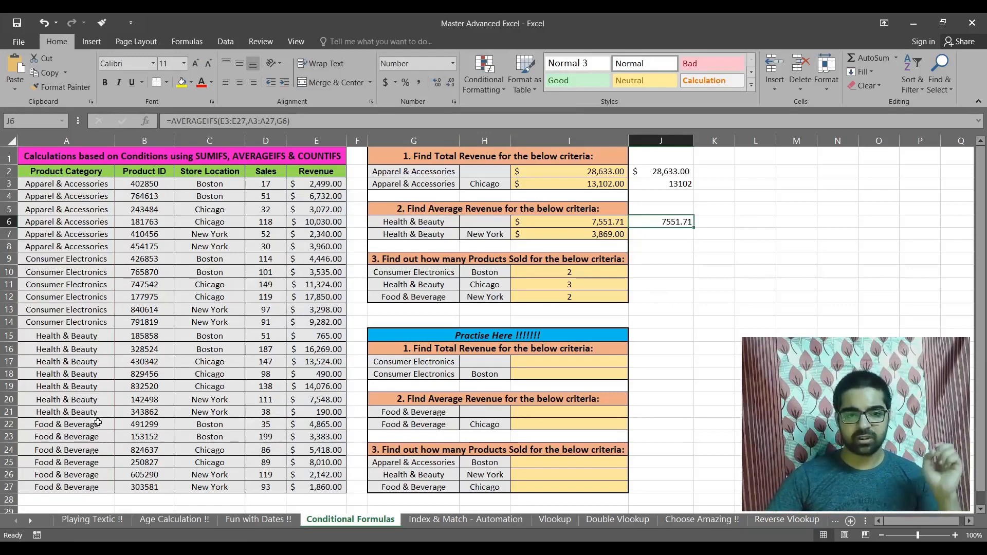
# Cross-check the J6 average against the average of the Health & Beauty revenue cells E15:E21
pyautogui.moveTo(9, 337); pyautogui.dragTo(8, 412)
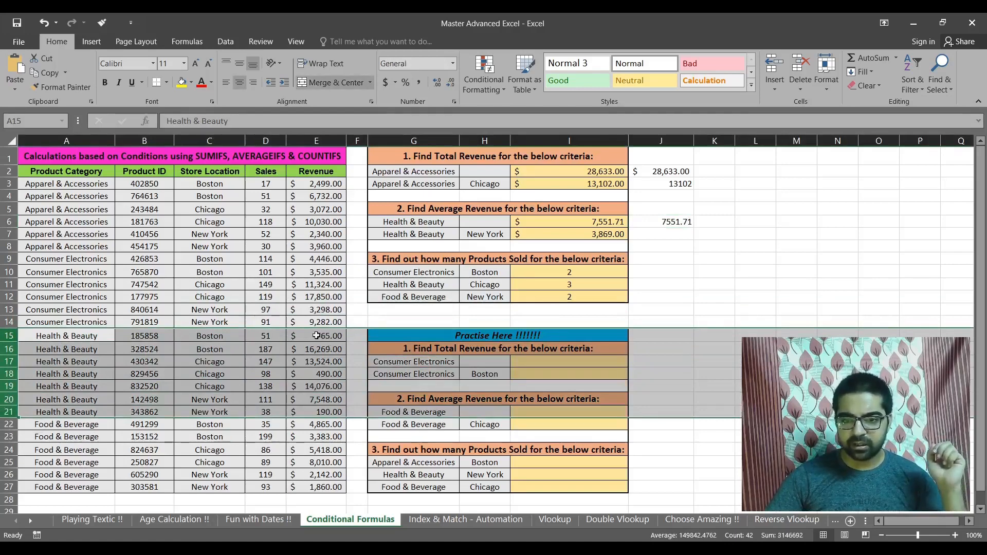
pyautogui.moveTo(319, 336); pyautogui.dragTo(317, 412)
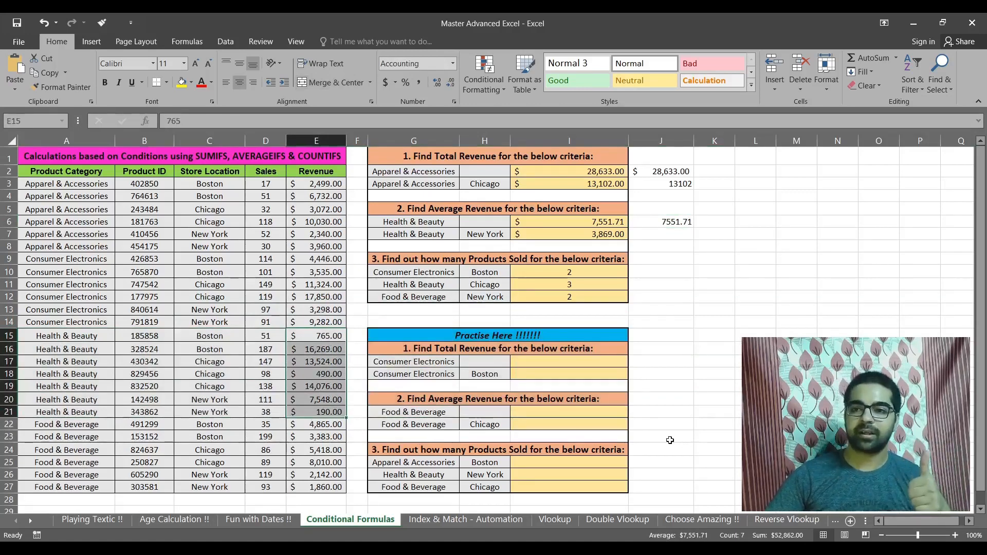
# Start an AVERAGEIFS formula in J7 for the average Health & Beauty revenue in New York
pyautogui.click(670, 238)
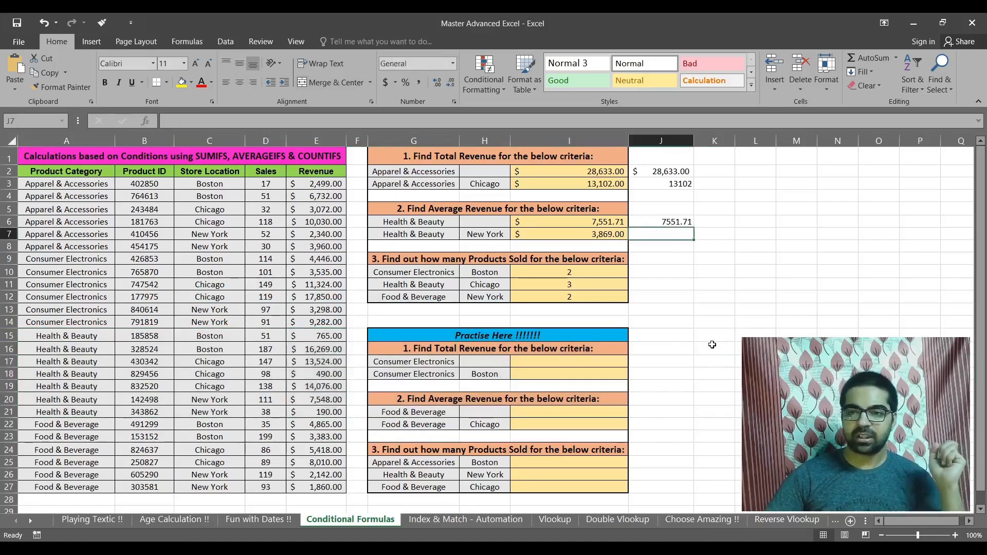
pyautogui.write('=ave')
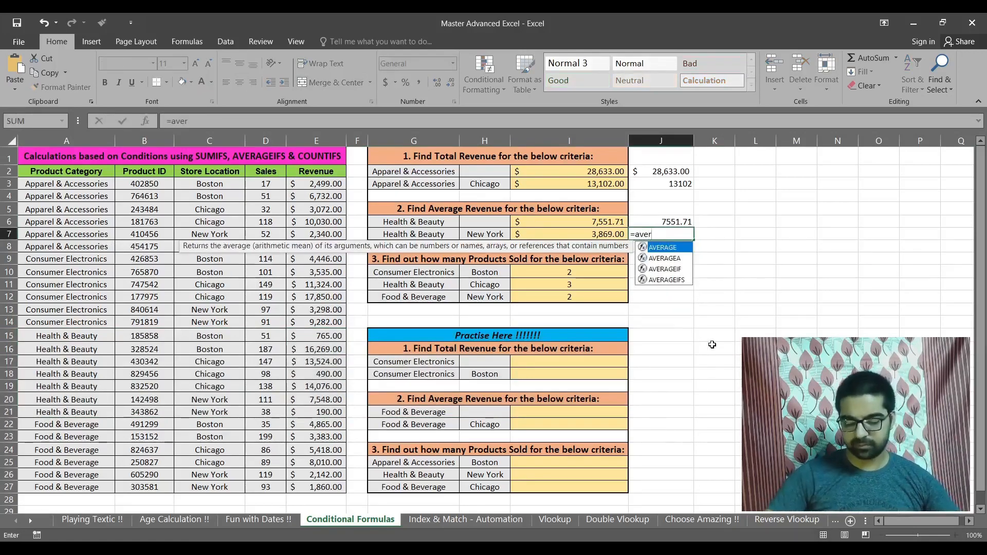
pyautogui.write('r')
pyautogui.press('Down')
pyautogui.press('Down')
pyautogui.press('Down')
pyautogui.press('Tab')
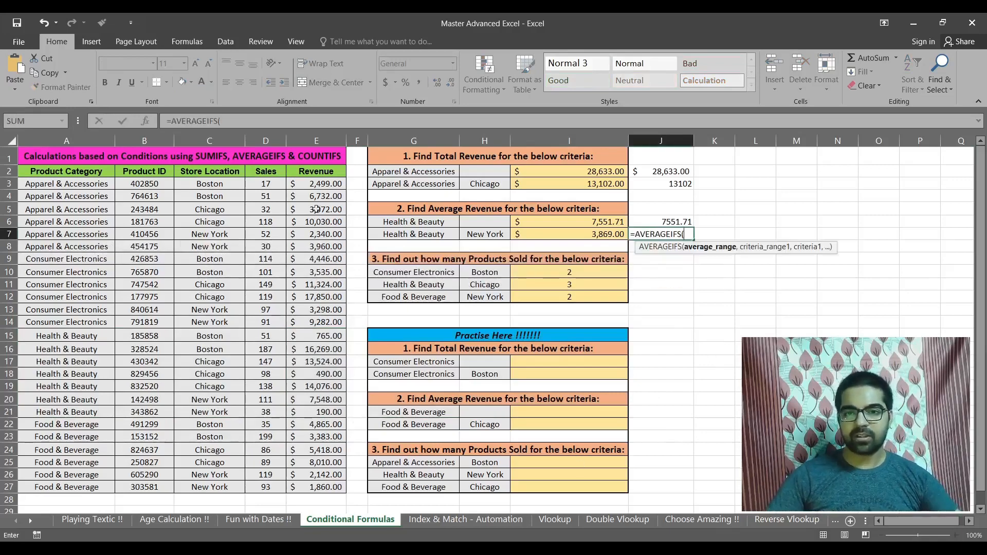
# Complete the J7 formula with the Revenue, Product Category and Store Location ranges and criteria: =AVERAGEIFS(E3:E27,A3:A27,G7,C3:C27,H7)
pyautogui.moveTo(308, 184); pyautogui.dragTo(293, 485)
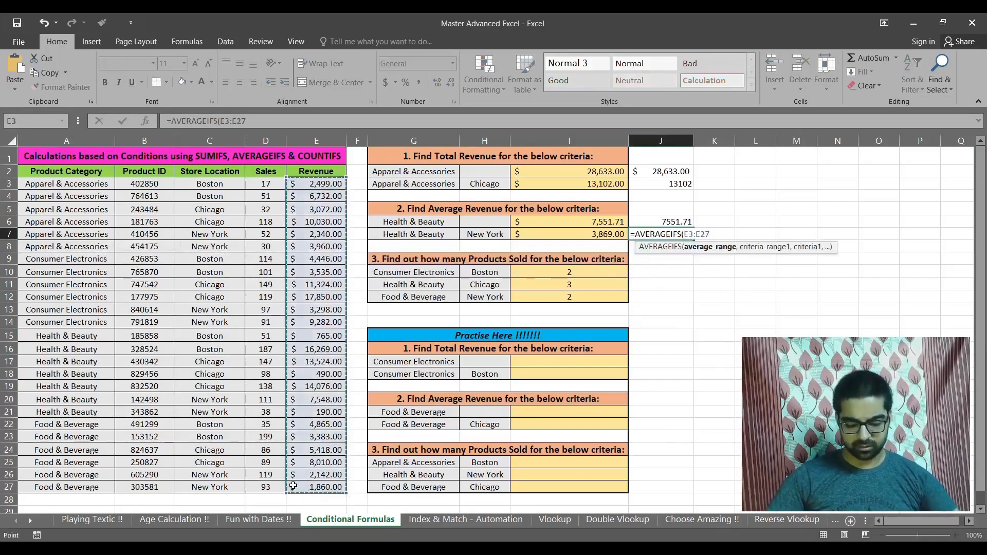
pyautogui.write(',')
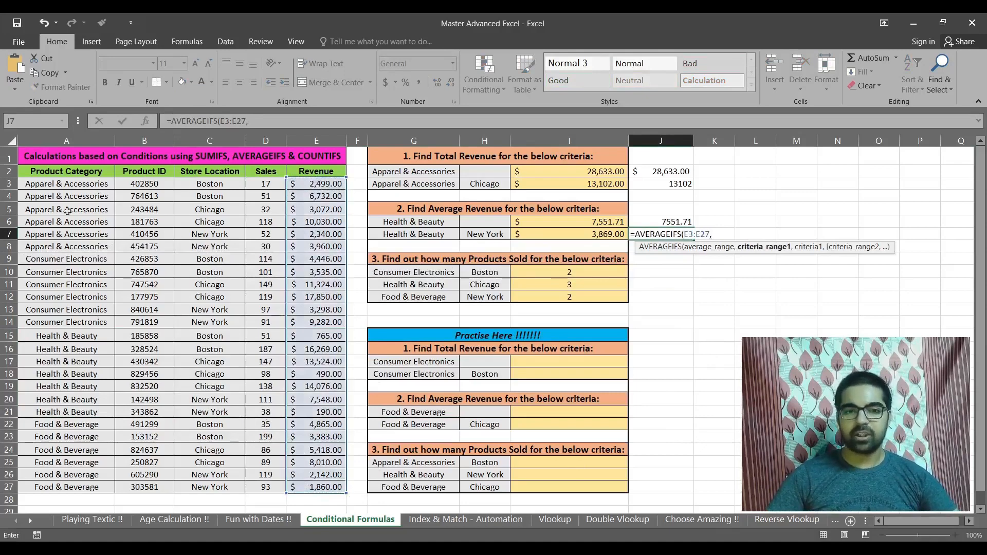
pyautogui.moveTo(75, 184); pyautogui.dragTo(73, 484)
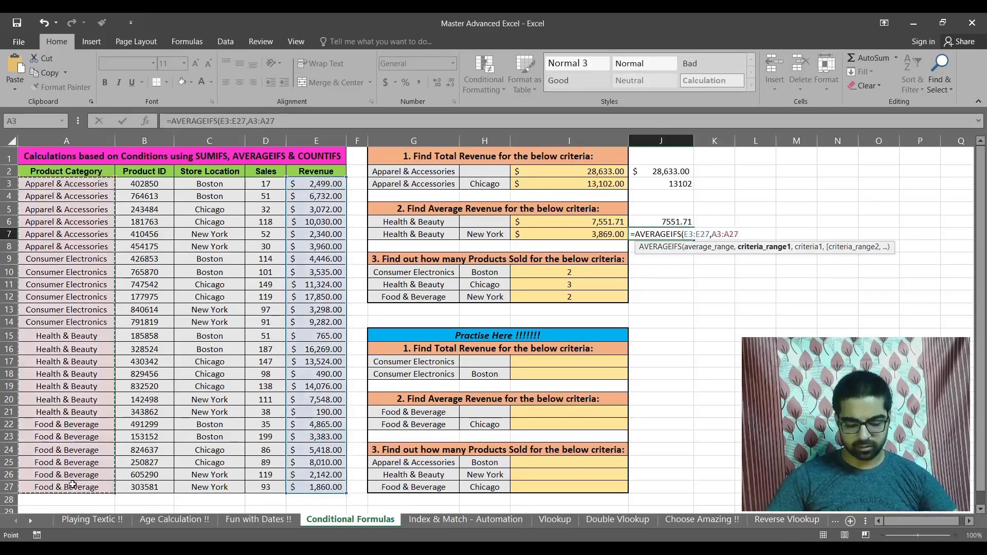
pyautogui.write(',')
pyautogui.click(413, 234)
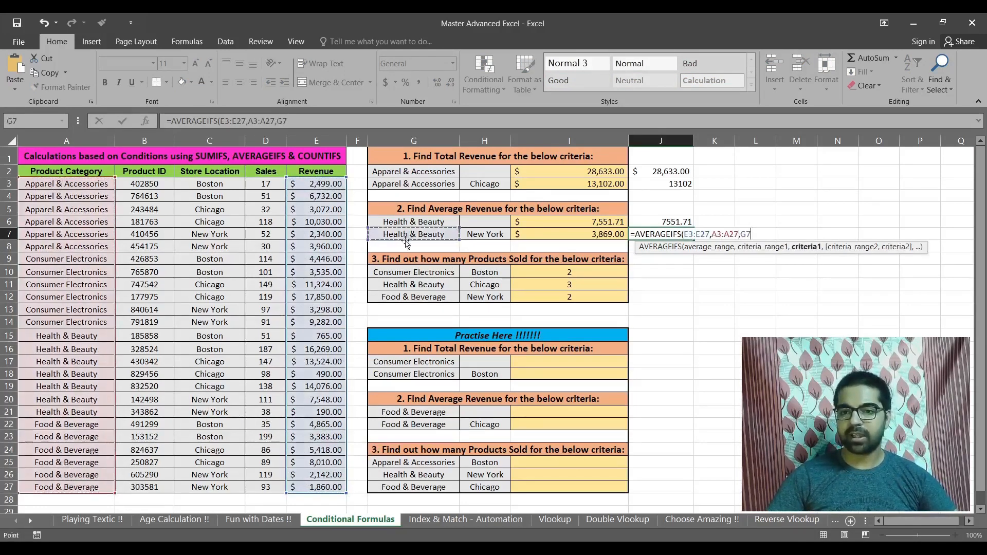
pyautogui.write(',')
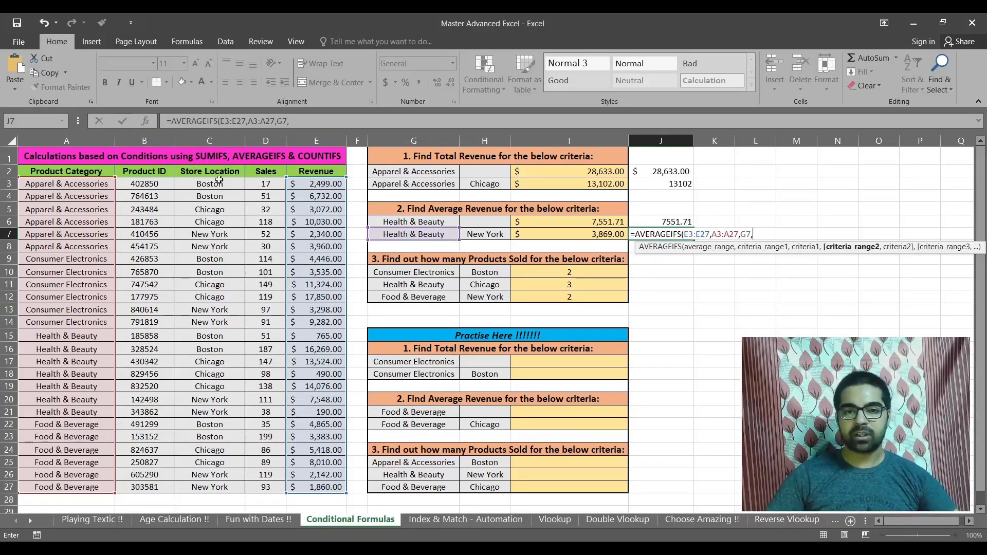
pyautogui.moveTo(209, 184); pyautogui.dragTo(208, 487)
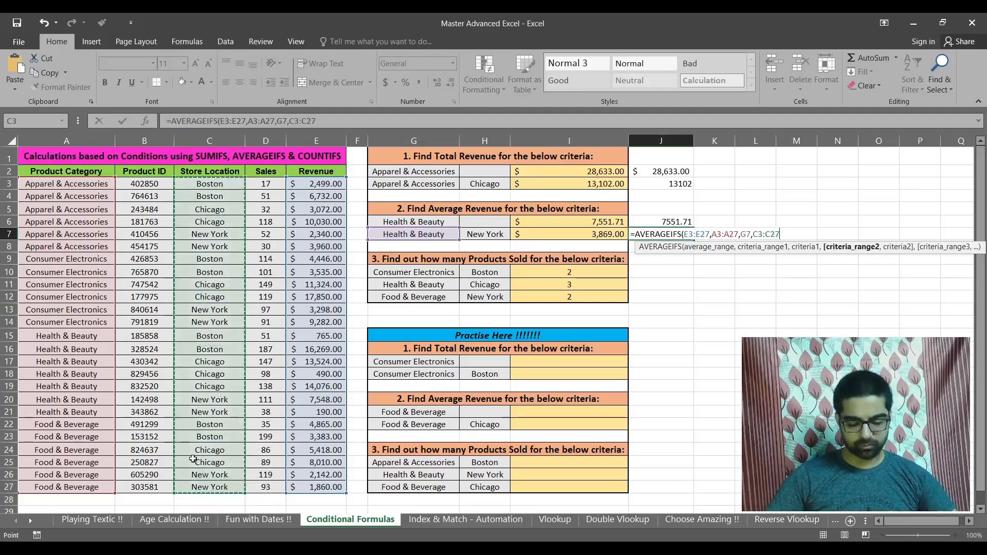
pyautogui.write(',')
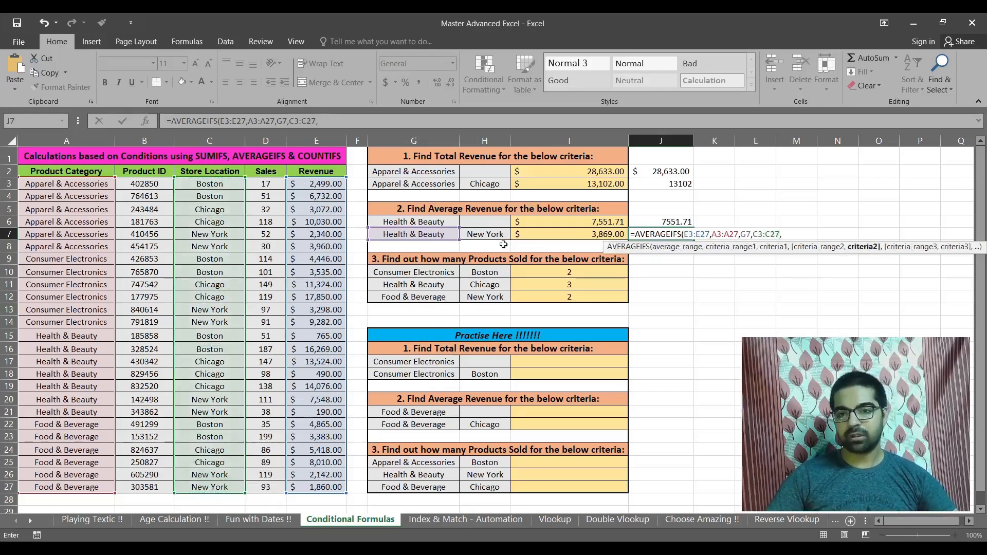
pyautogui.click(486, 235)
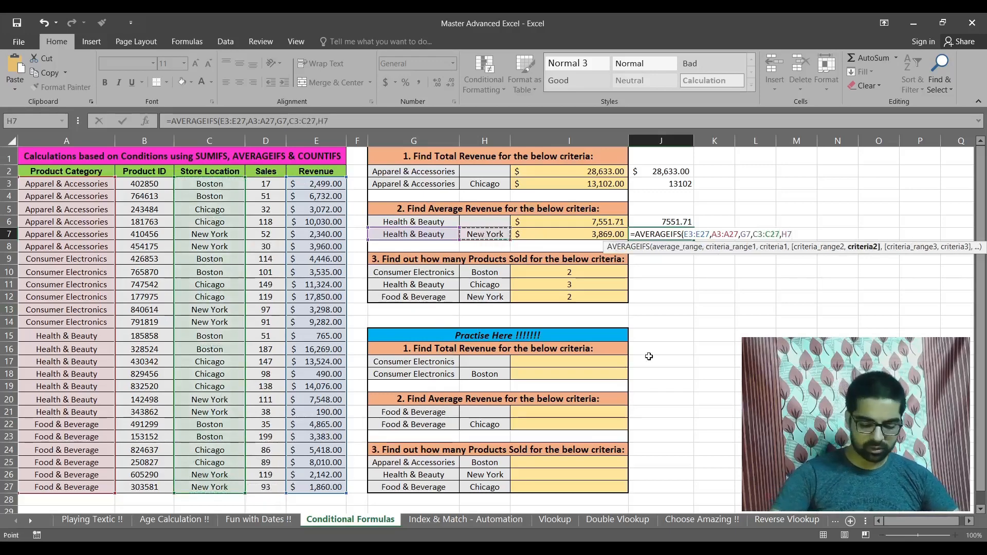
pyautogui.press('Return')
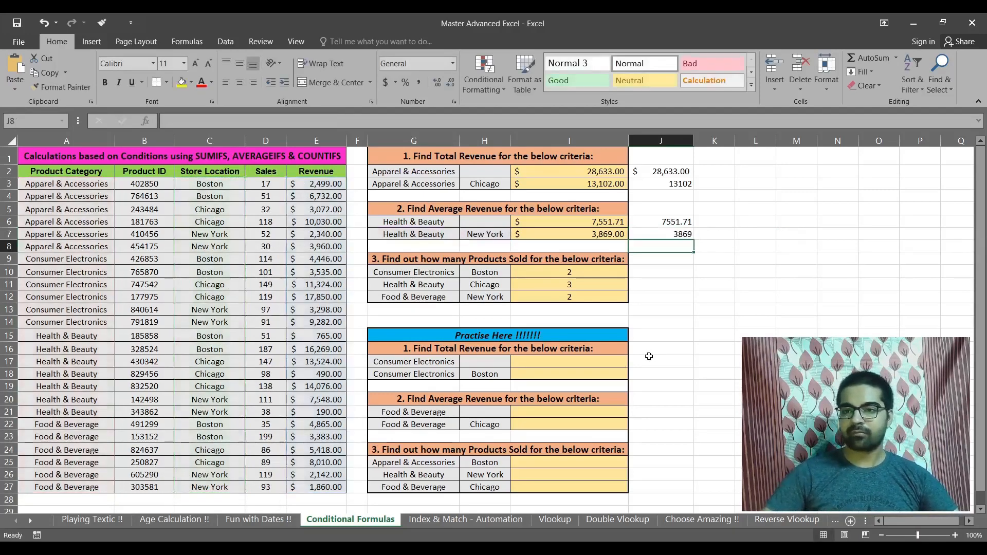
# Cross-check the J7 average against the average of the New York Health & Beauty revenue cells E20:E21
pyautogui.press('Up')
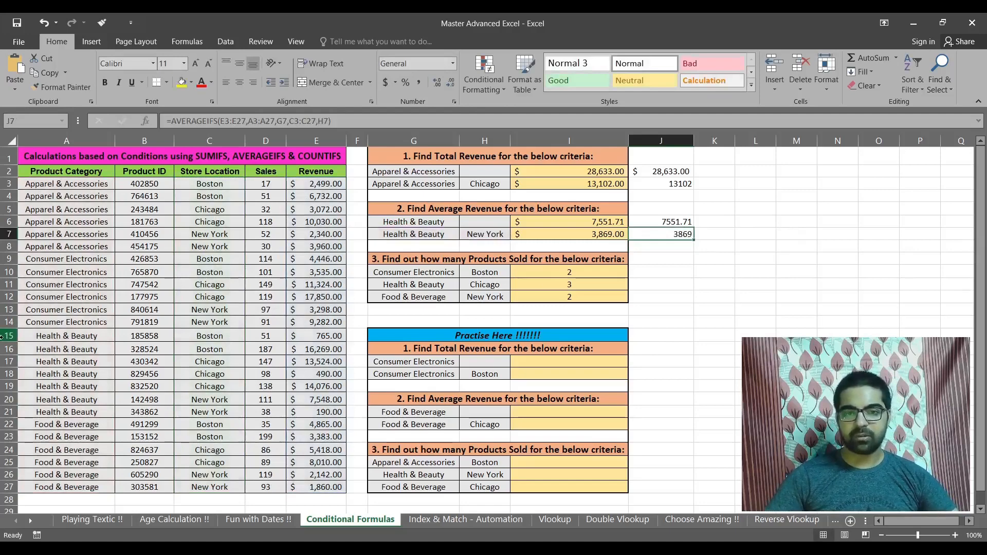
pyautogui.moveTo(7, 339); pyautogui.dragTo(3, 415)
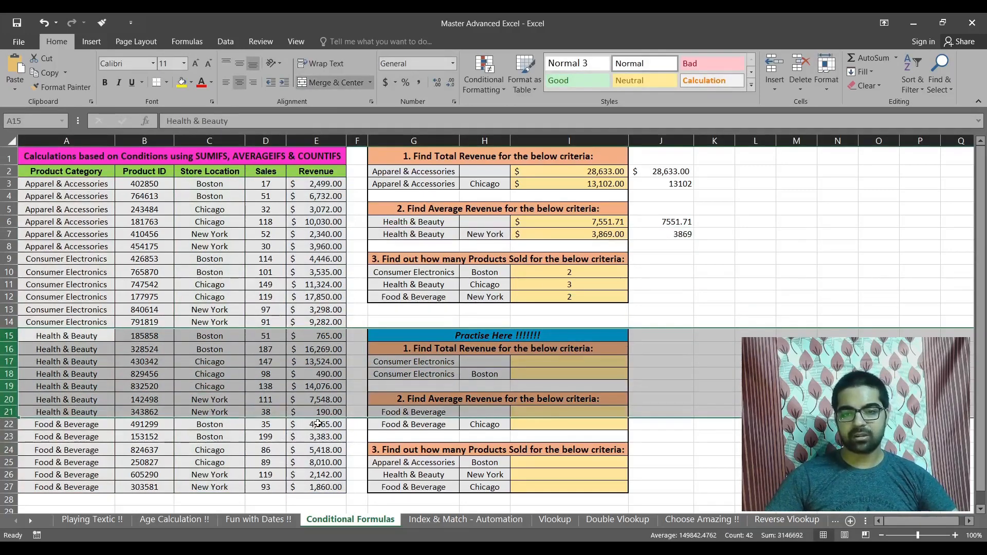
pyautogui.click(320, 400)
pyautogui.moveTo(319, 400); pyautogui.dragTo(319, 412)
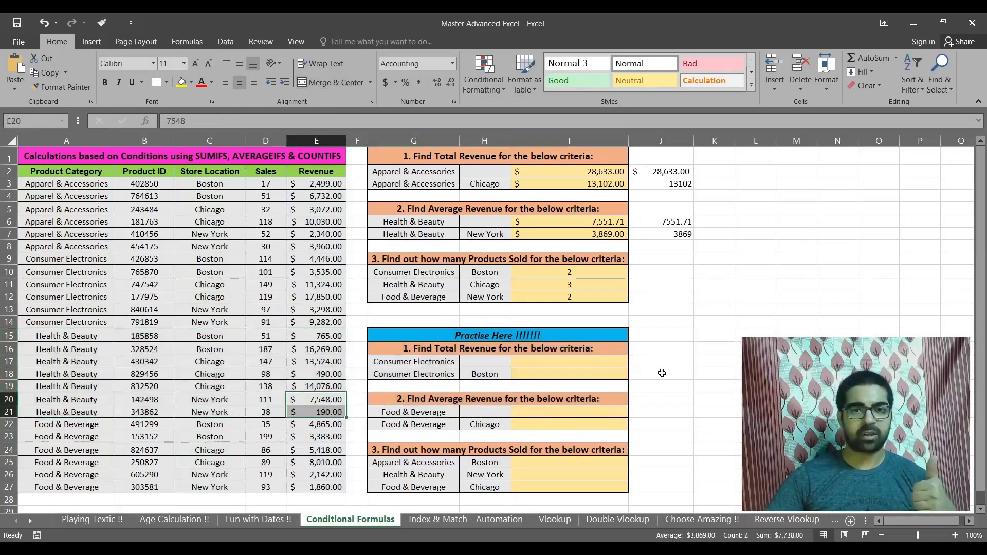
# Examine the Apparel & Accessories rows 3 to 8 and the Health & Beauty rows 15 to 21 as groups of products for counting
pyautogui.click(664, 271)
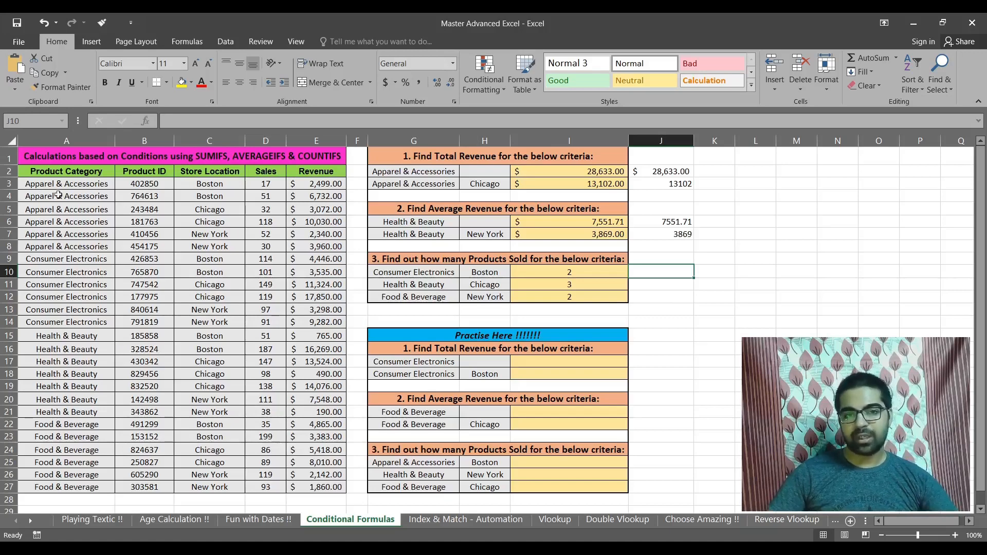
pyautogui.moveTo(9, 183); pyautogui.dragTo(10, 247)
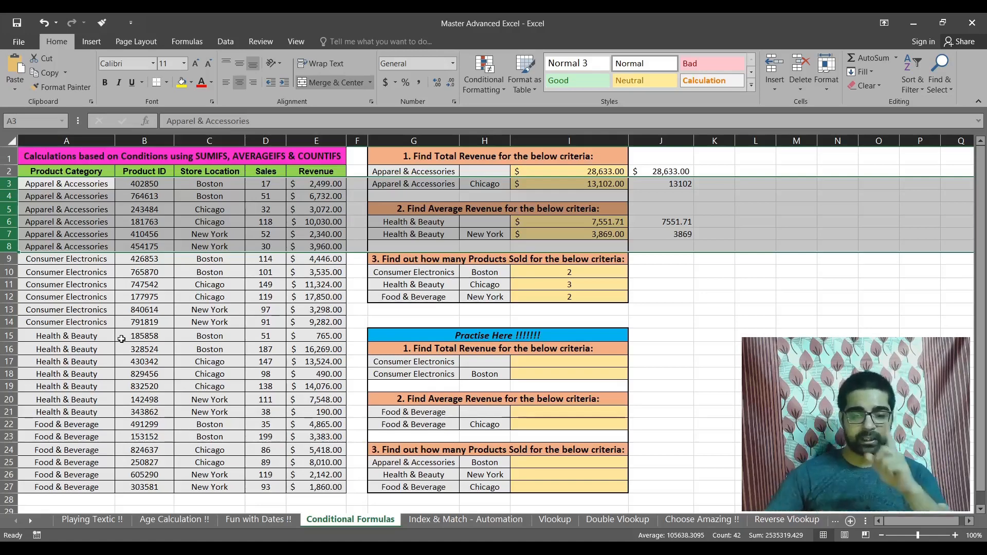
pyautogui.moveTo(9, 336); pyautogui.dragTo(31, 407)
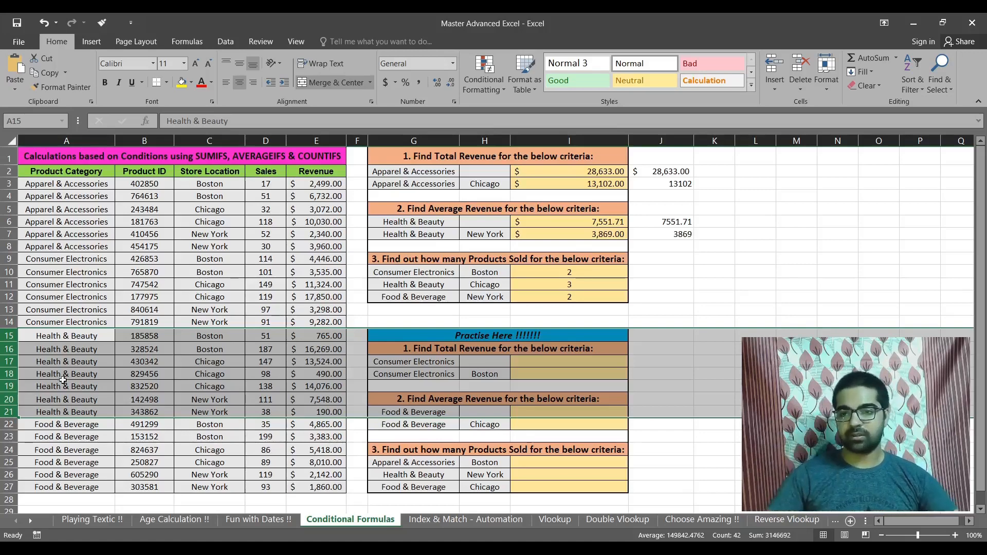
# Start a COUNTIFS formula in J10 for the number of Consumer Electronics products sold in Boston
pyautogui.click(681, 274)
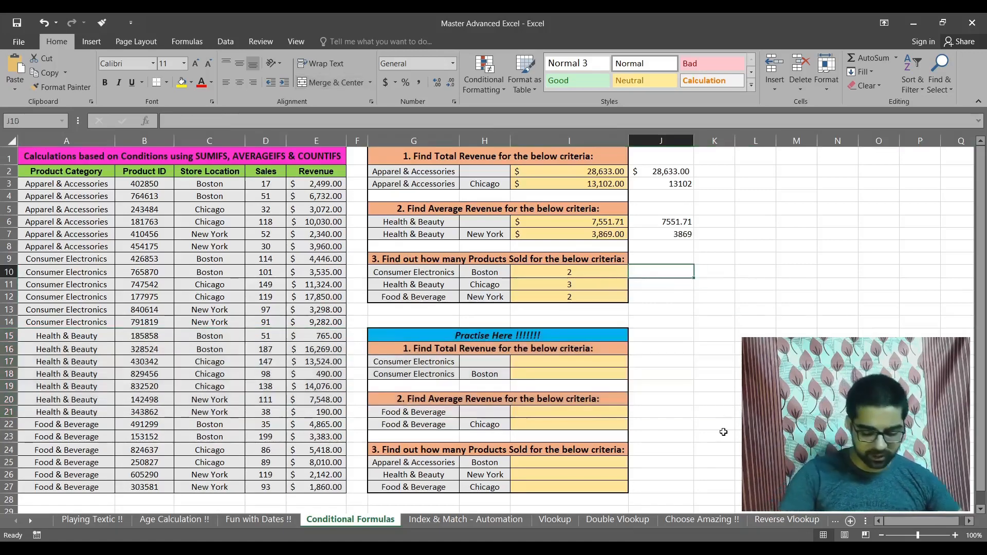
pyautogui.write('=count')
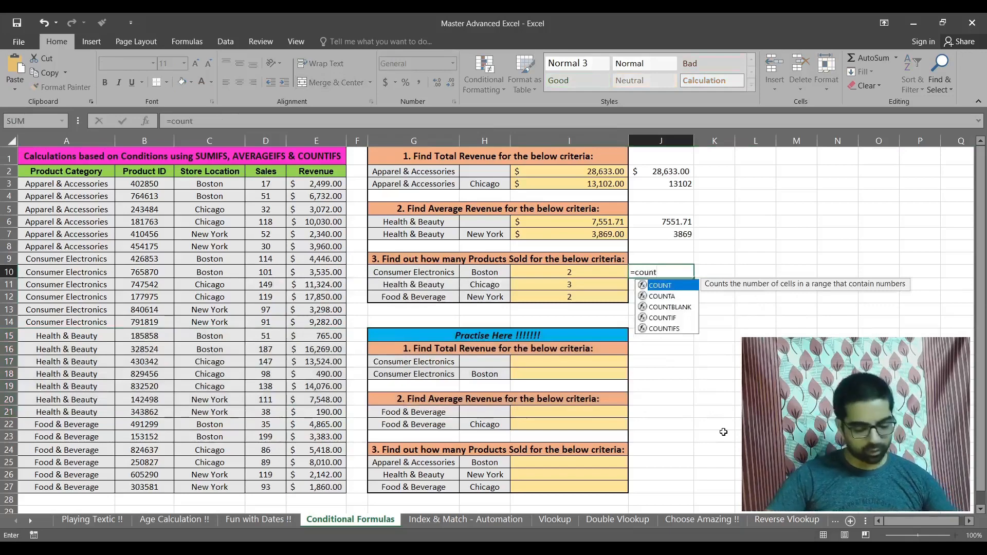
pyautogui.press('Down')
pyautogui.press('Down')
pyautogui.press('Down')
pyautogui.press('Down')
pyautogui.press('Tab')
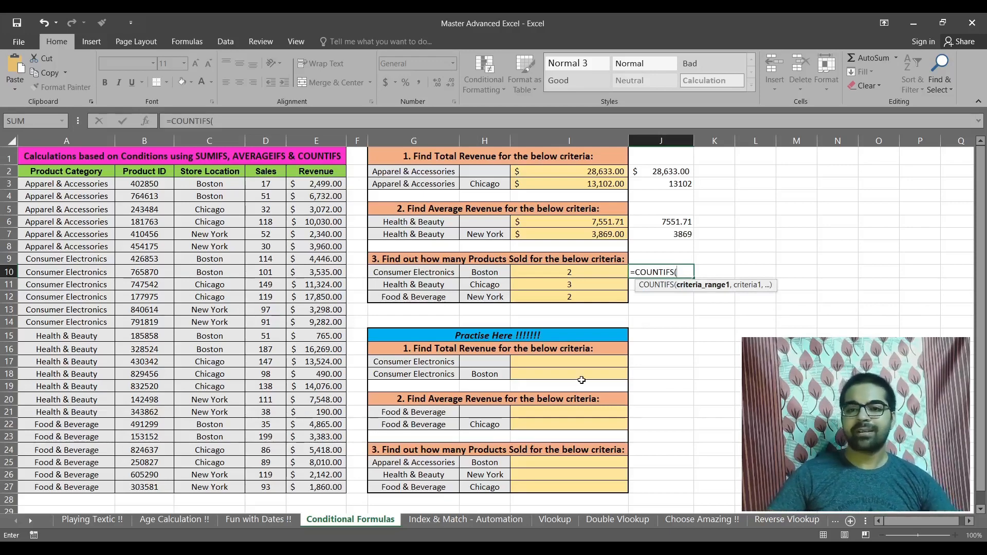
# Complete the J10 formula with the Product Category and Store Location ranges and criteria: =COUNTIFS(A3:A27,G10,C3:C27,H10)
pyautogui.moveTo(84, 183); pyautogui.dragTo(71, 486)
pyautogui.write(',')
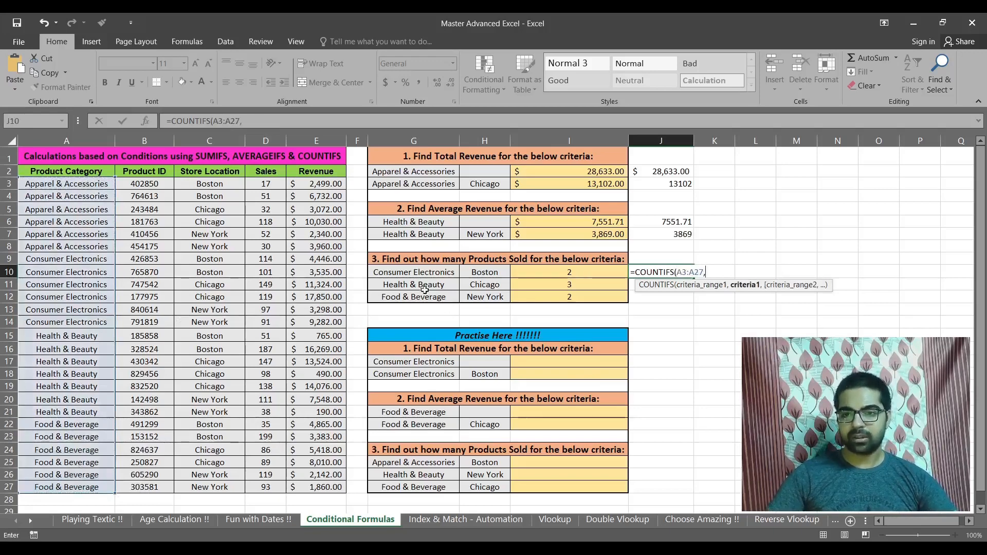
pyautogui.click(411, 273)
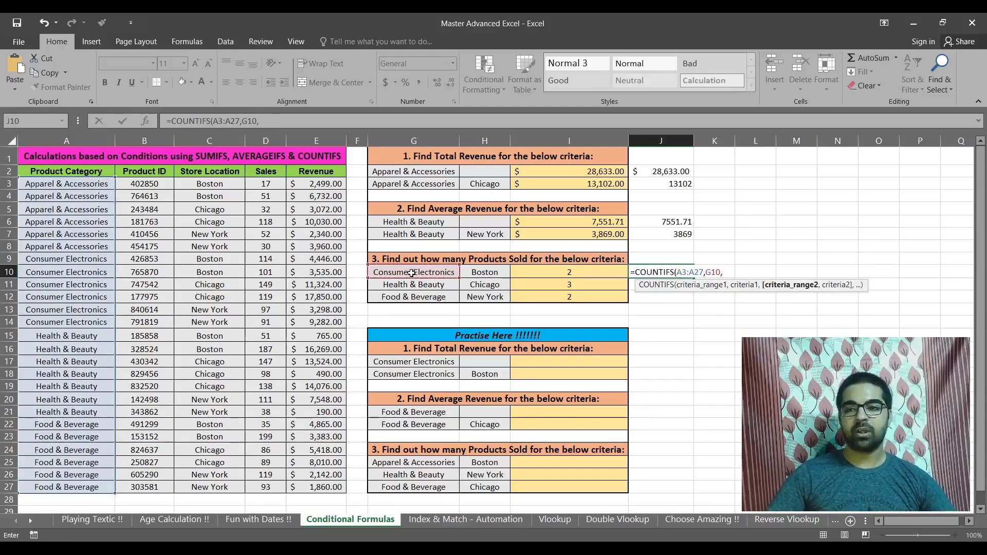
pyautogui.moveTo(219, 184); pyautogui.dragTo(222, 487)
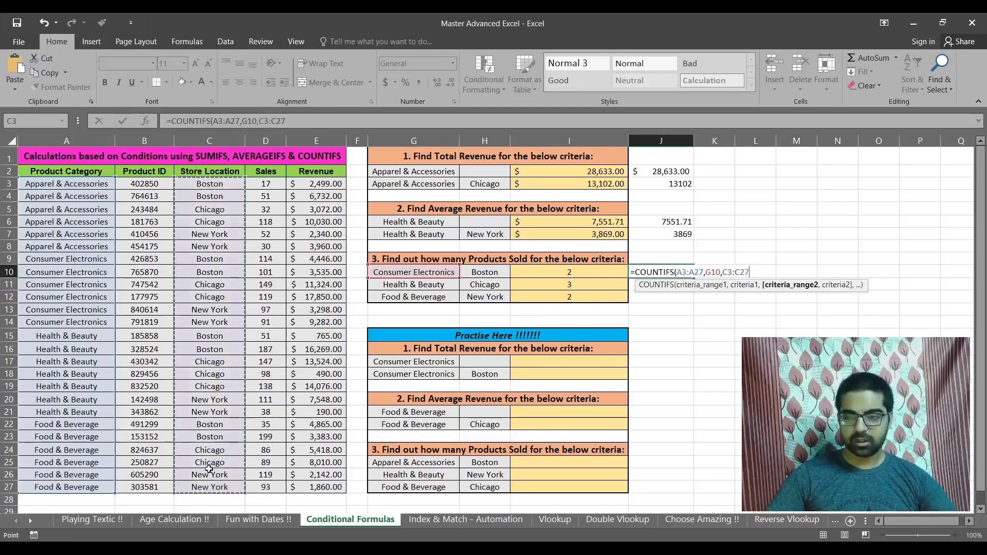
pyautogui.write(',')
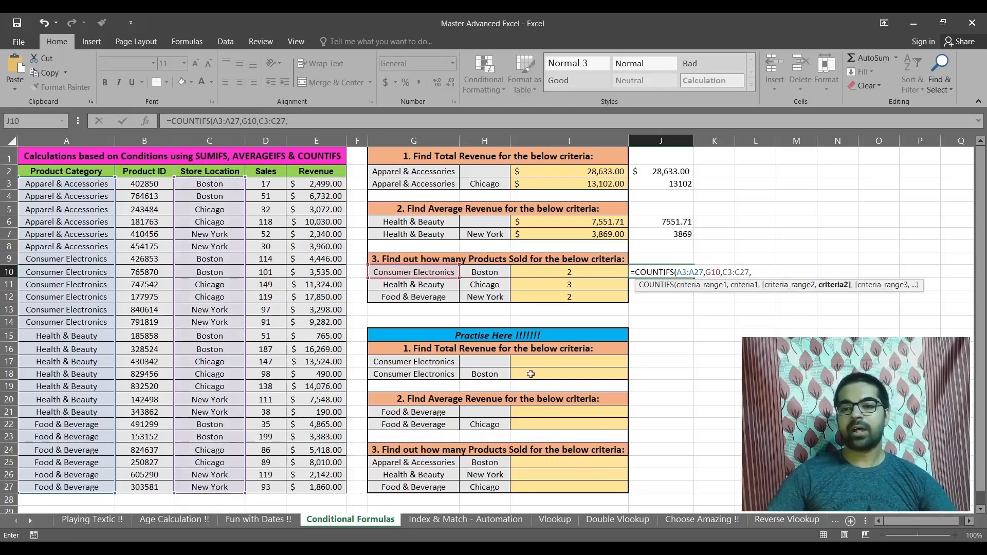
pyautogui.click(484, 268)
pyautogui.write(')')
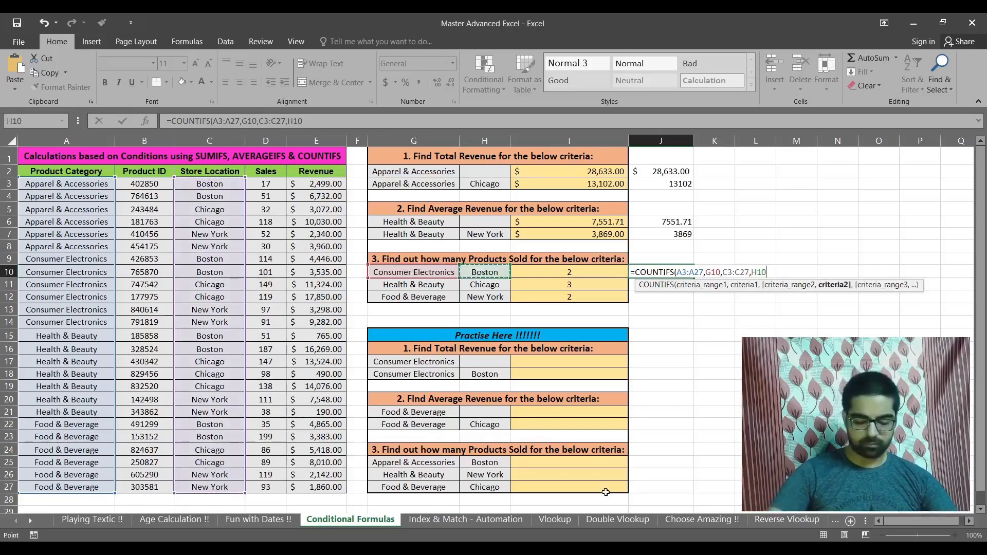
pyautogui.hotkey('ctrl', 'Return')
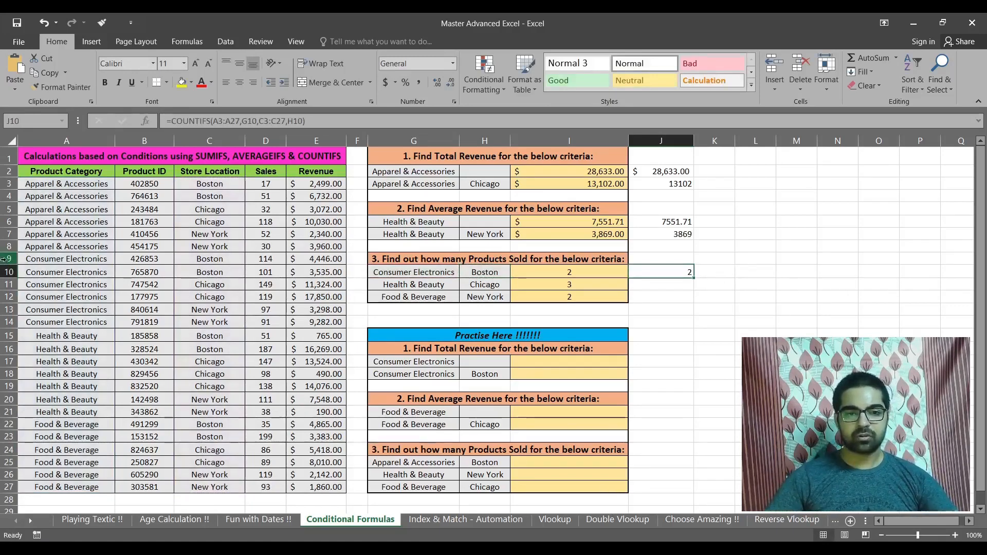
# Check the J10 count against the Consumer Electronics rows 9 to 14, and fill the formula down through J12
pyautogui.moveTo(8, 259); pyautogui.dragTo(5, 324)
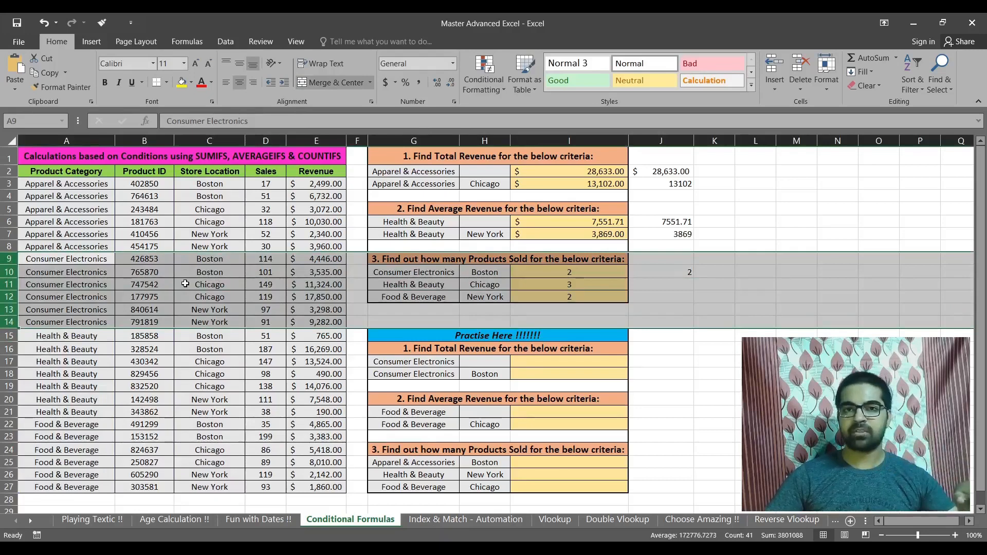
pyautogui.click(663, 272)
pyautogui.moveTo(693, 278); pyautogui.dragTo(668, 299)
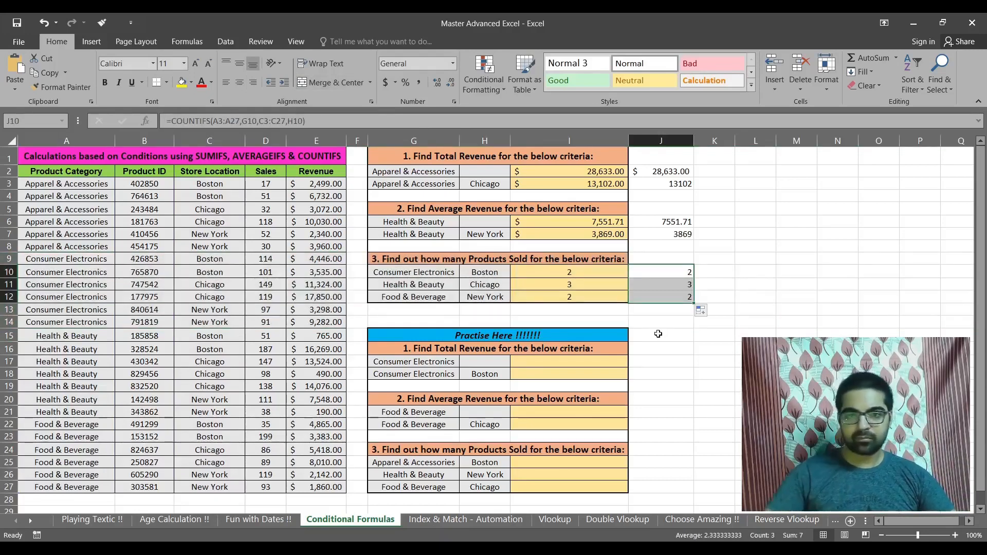
# Verify the J11 and J12 counts against the Health & Beauty rows 15 to 21 and the Food & Beverage rows 22 to 27
pyautogui.moveTo(8, 335); pyautogui.dragTo(8, 412)
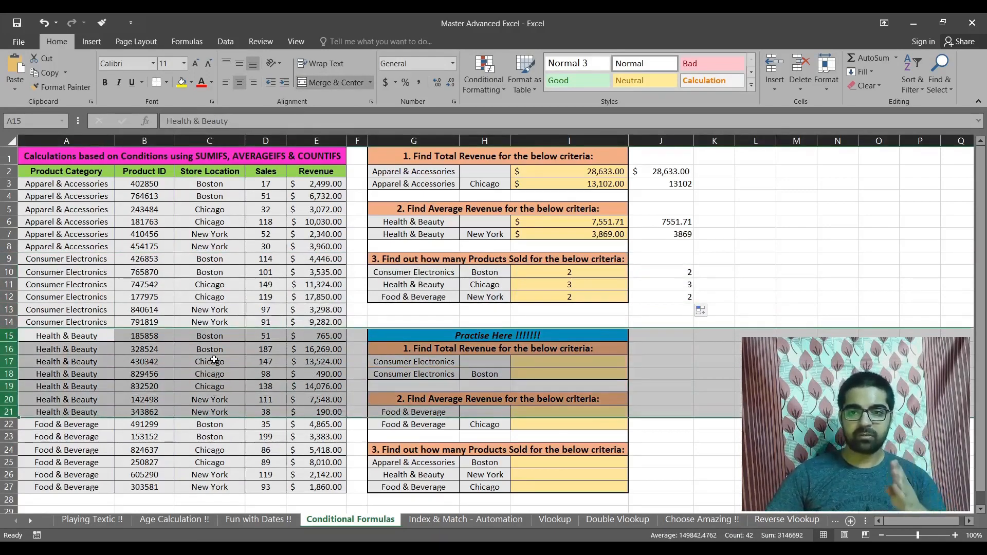
pyautogui.moveTo(9, 424); pyautogui.dragTo(9, 487)
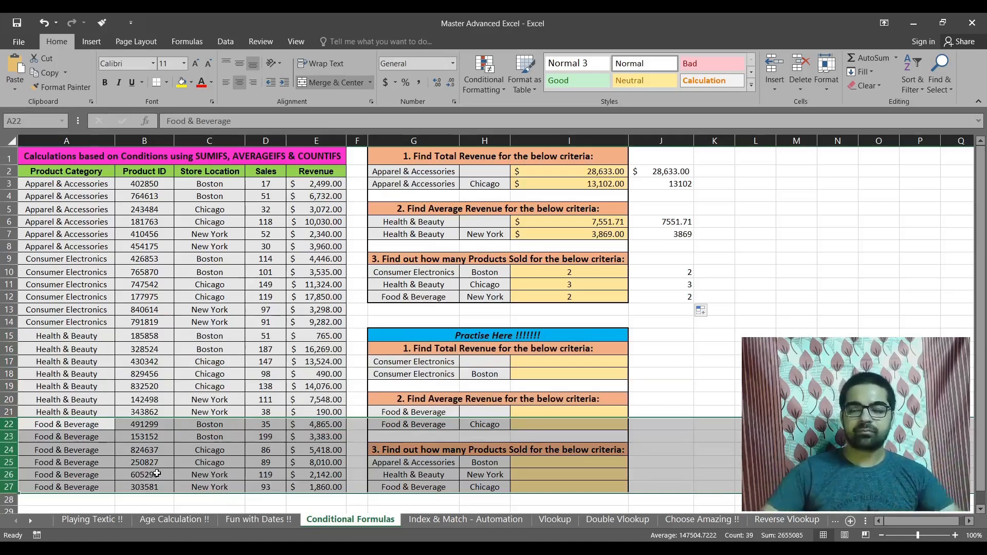
pyautogui.click(755, 258)
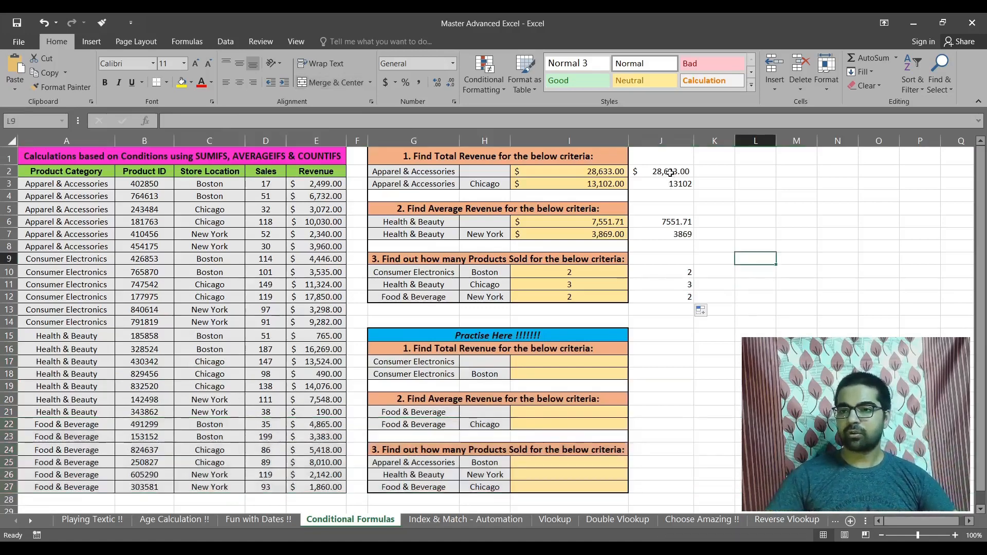
# Review the formula results in column J, the Practise Here exercises in G15:I27 and the sales data in rows 3 to 27
pyautogui.click(663, 140)
pyautogui.click(738, 374)
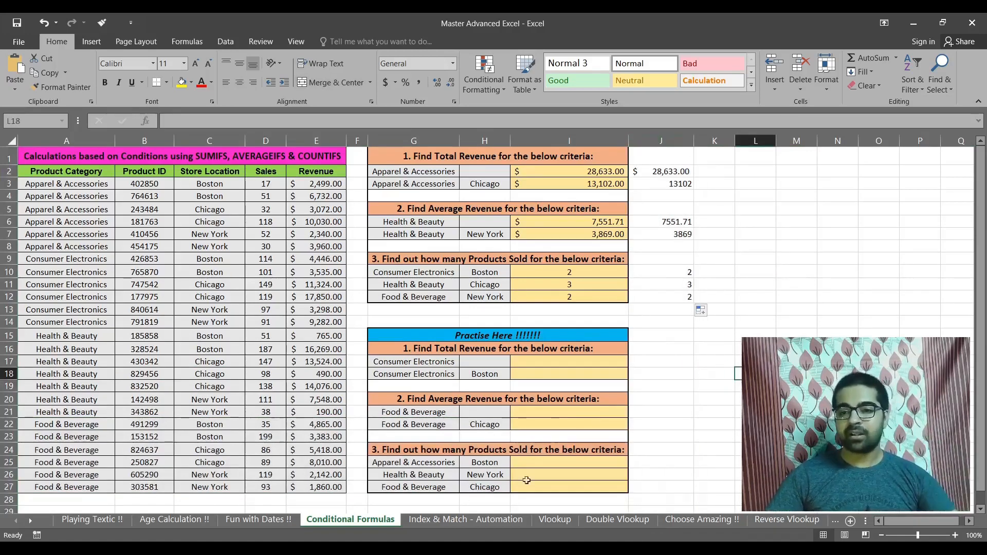
pyautogui.moveTo(495, 331); pyautogui.dragTo(495, 488)
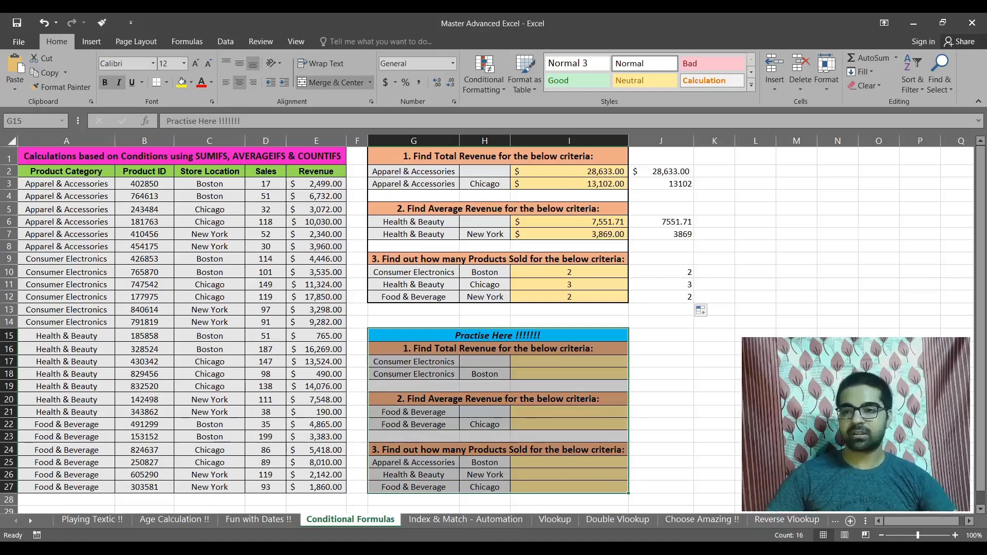
pyautogui.click(684, 141)
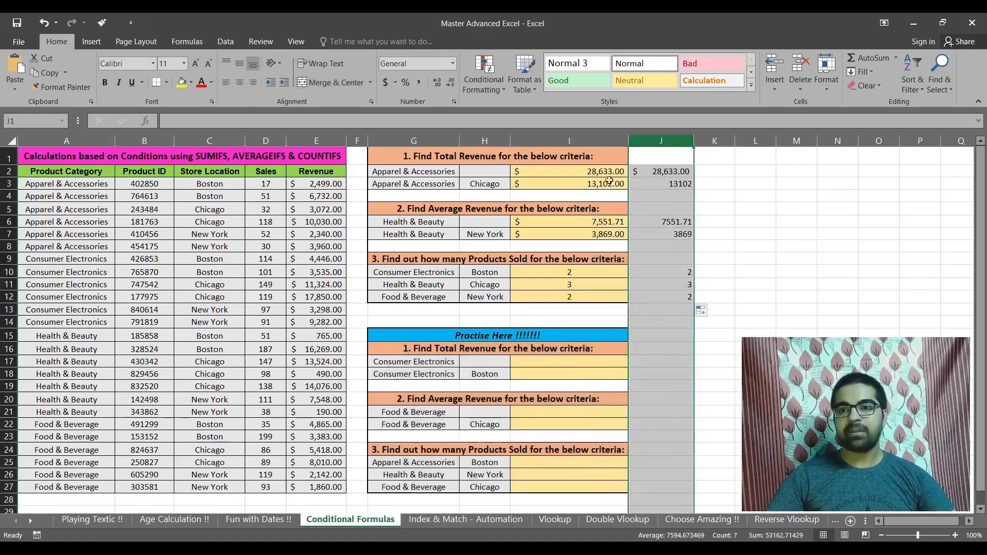
pyautogui.click(663, 169)
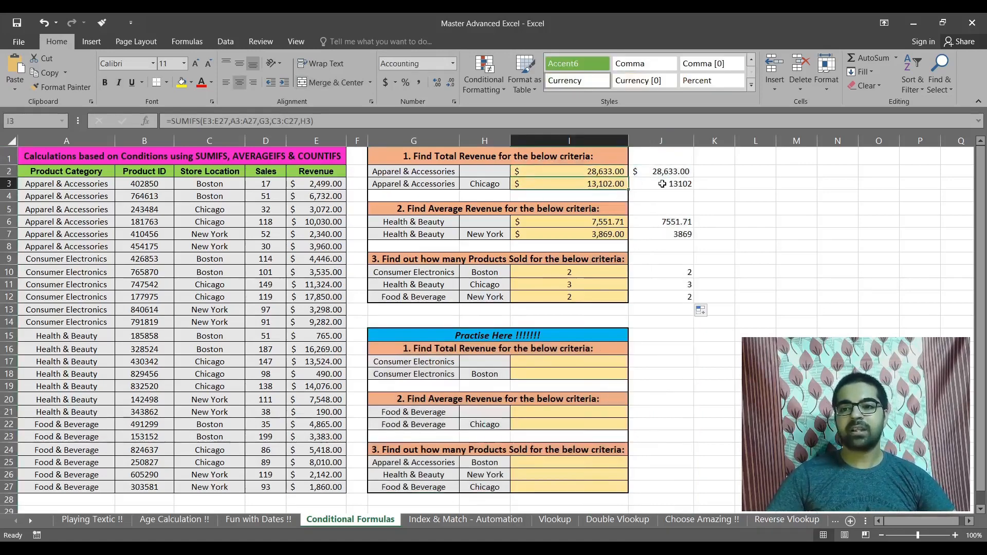
pyautogui.moveTo(668, 174); pyautogui.dragTo(689, 312)
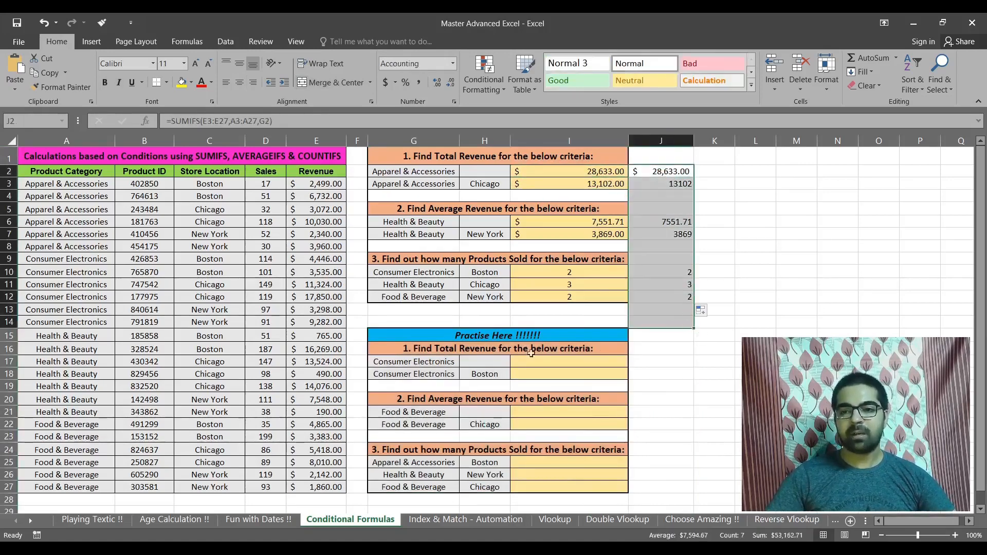
pyautogui.moveTo(530, 334); pyautogui.dragTo(514, 489)
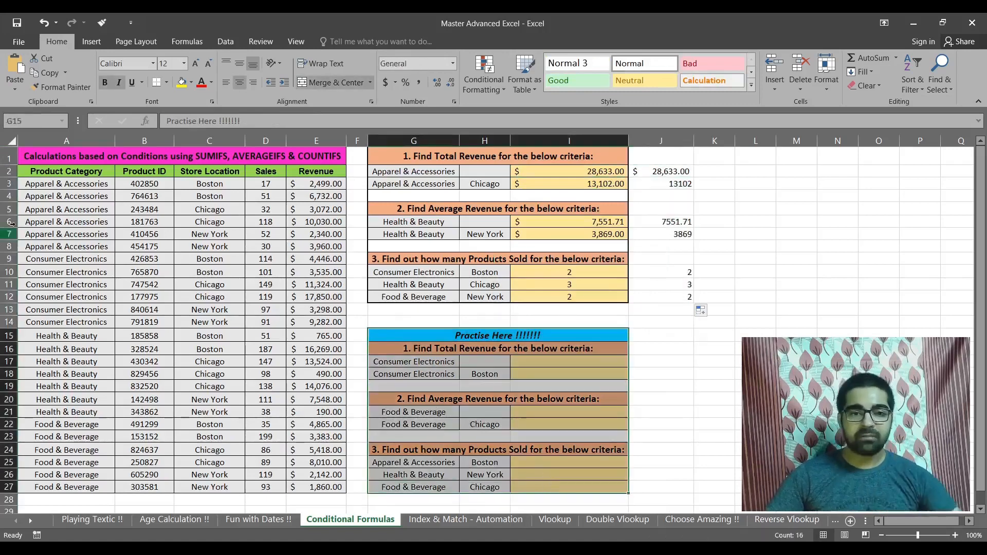
pyautogui.moveTo(3, 183); pyautogui.dragTo(12, 487)
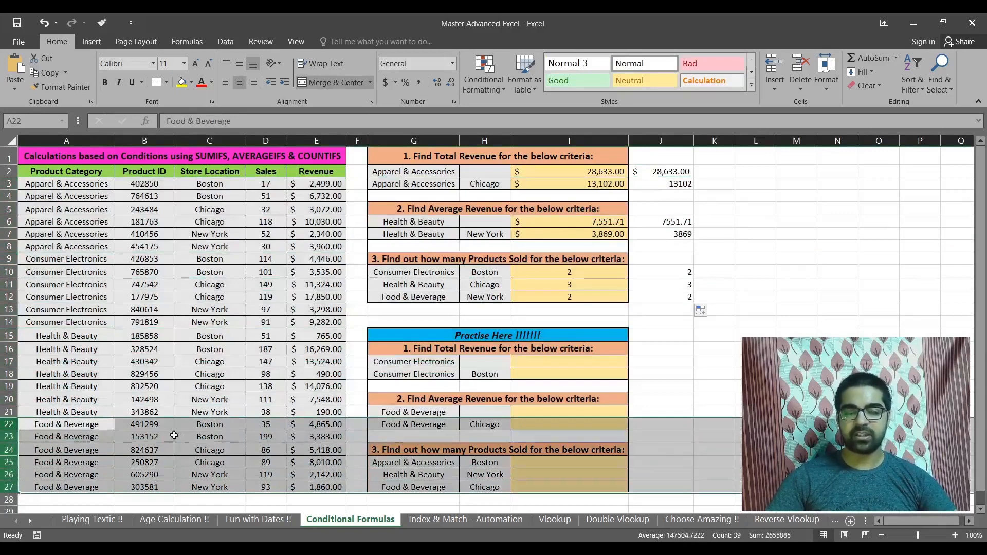